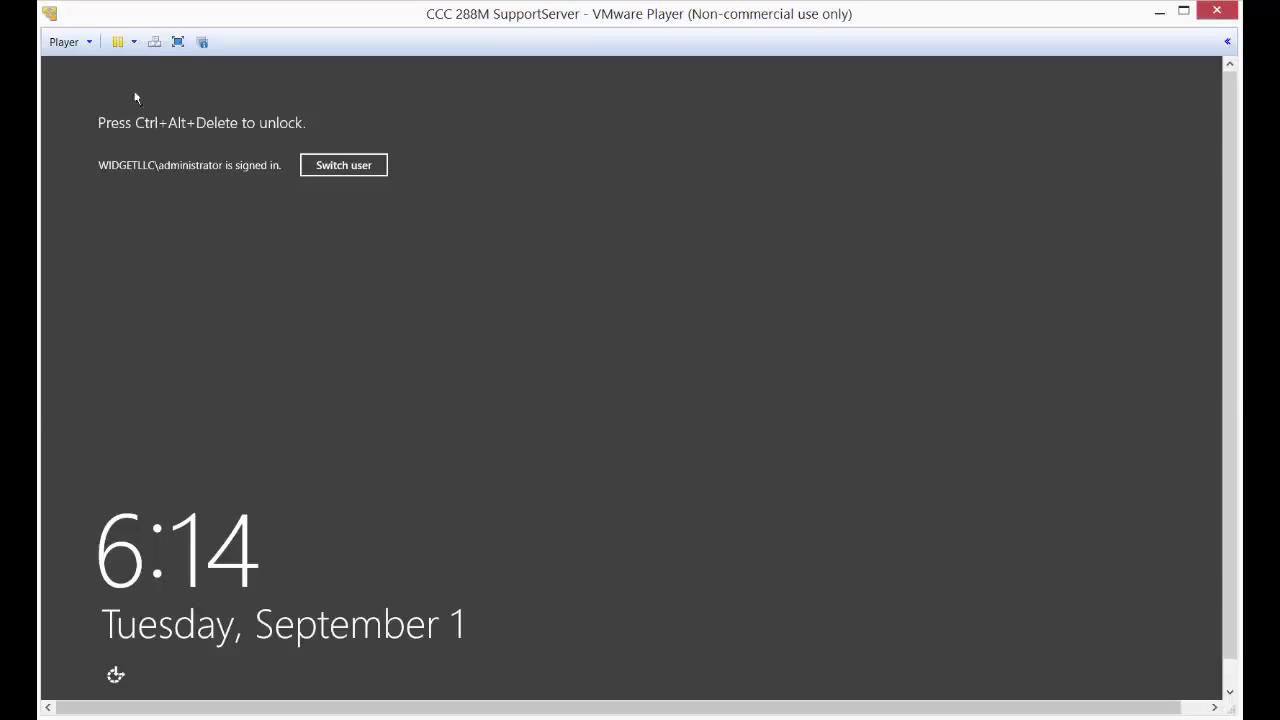
- Unlock SupportServer and sign in with the administrator password
left_click(155, 42)
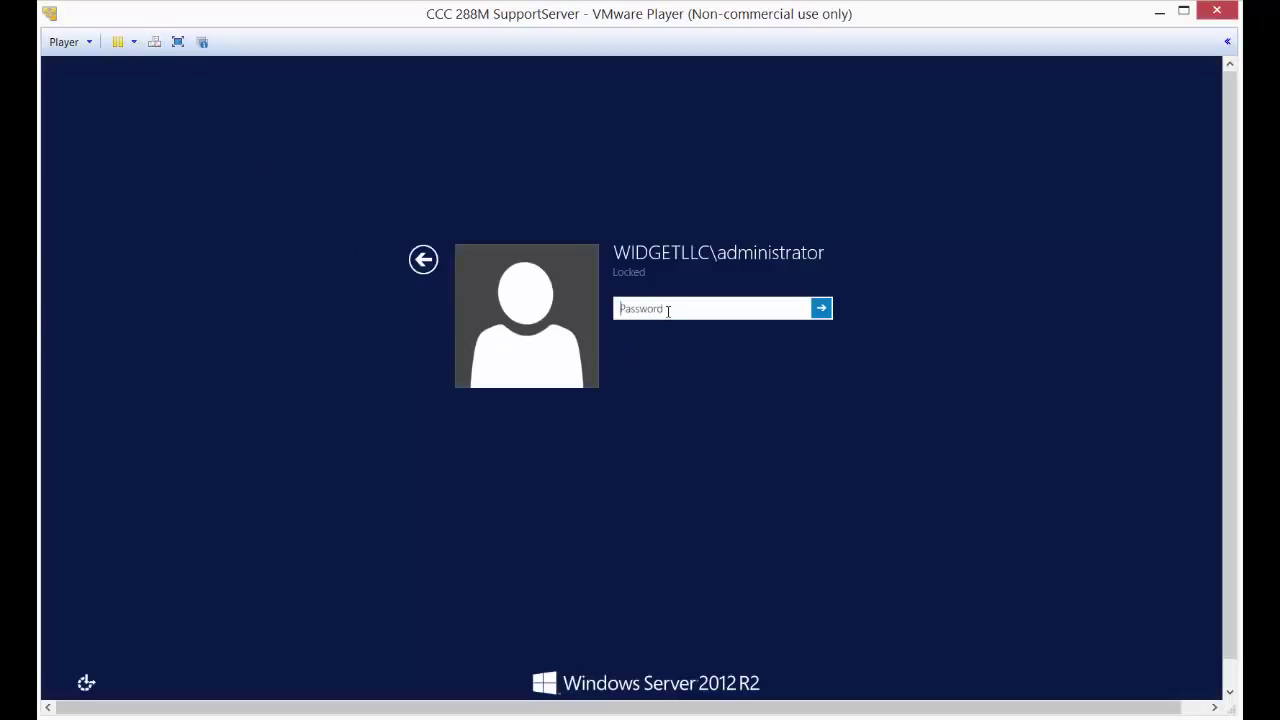
type("•••••")
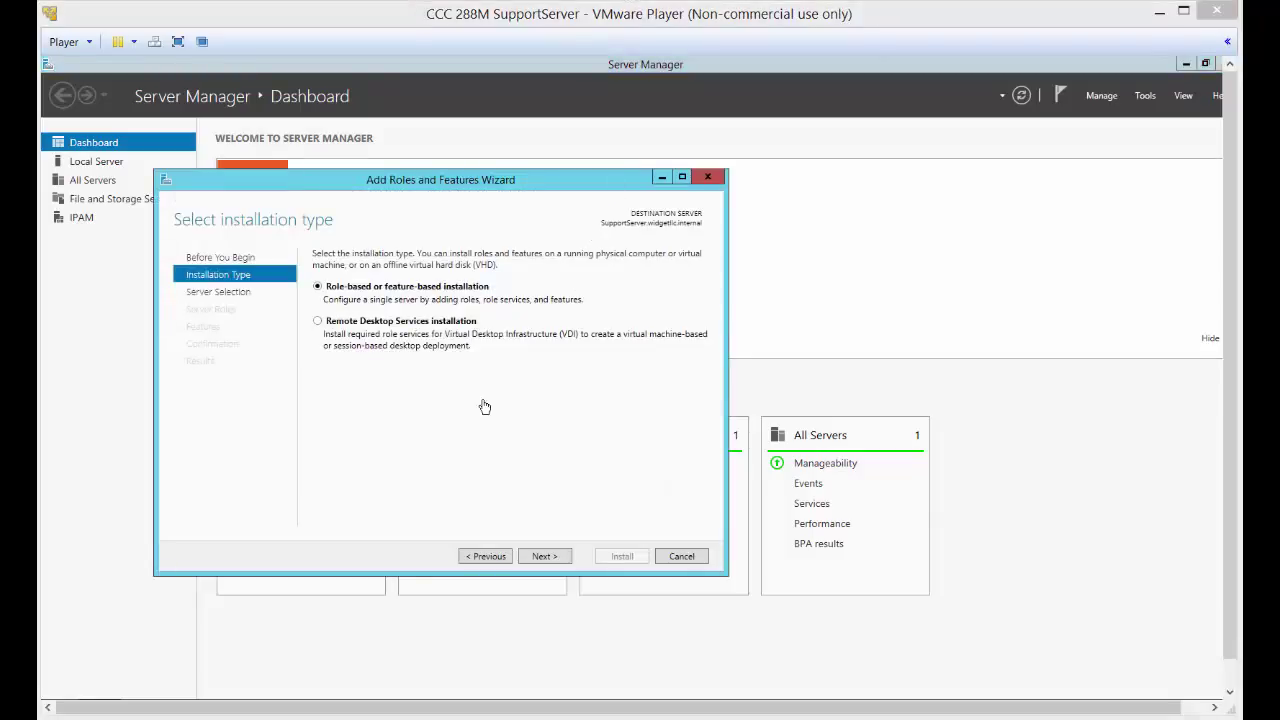
- Select the iSCSI Target Server role with its required File Server and advance to confirmation
left_click(545, 557)
left_click(545, 557)
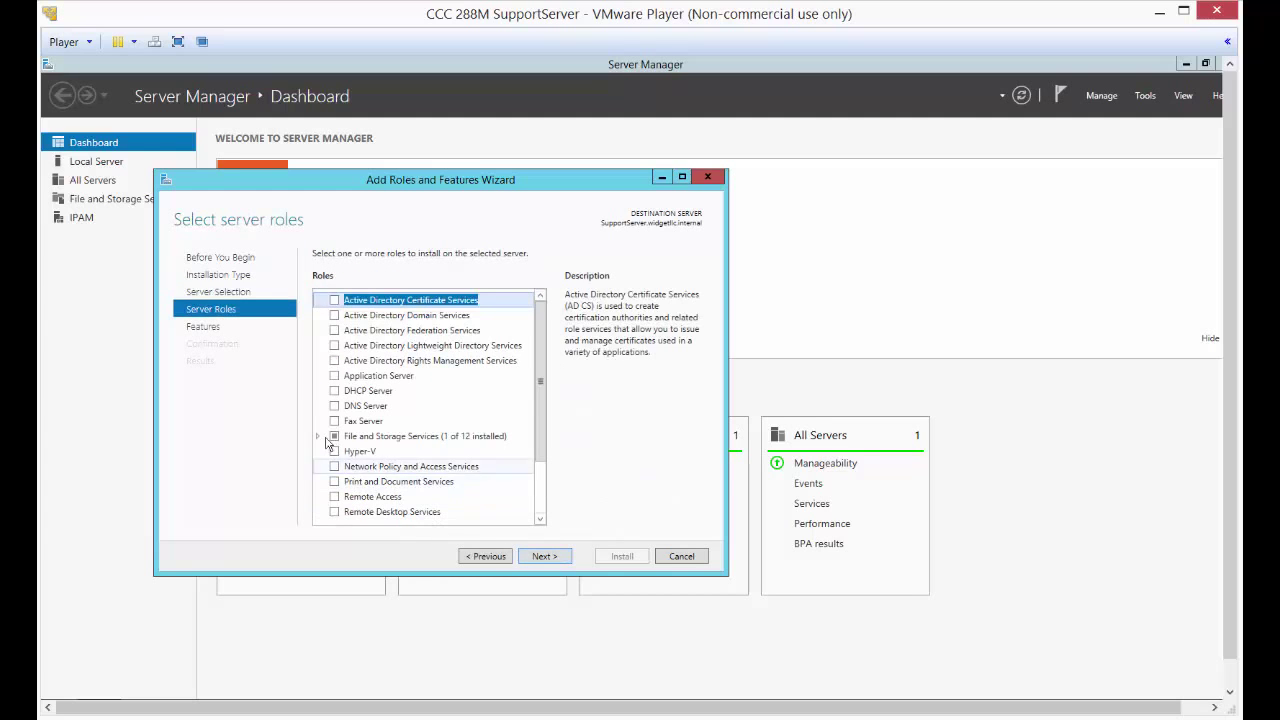
left_click(318, 437)
scroll(330, 420, "down", 3)
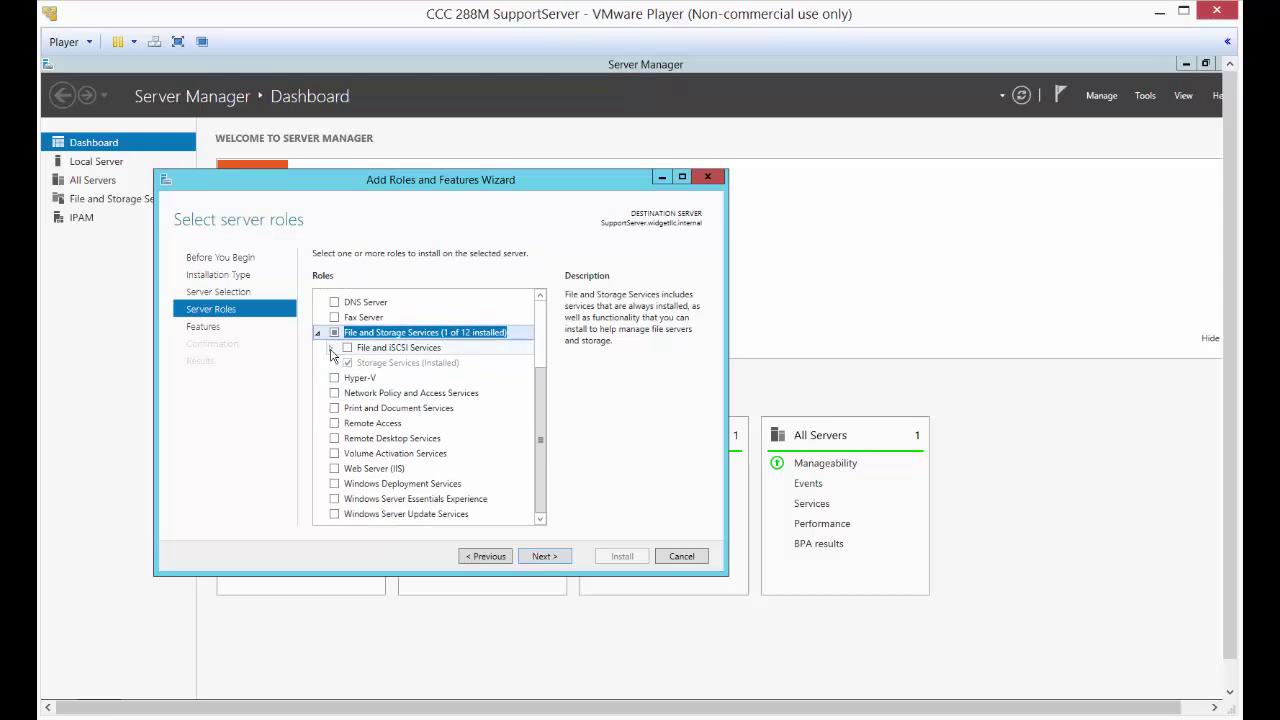
left_click(331, 349)
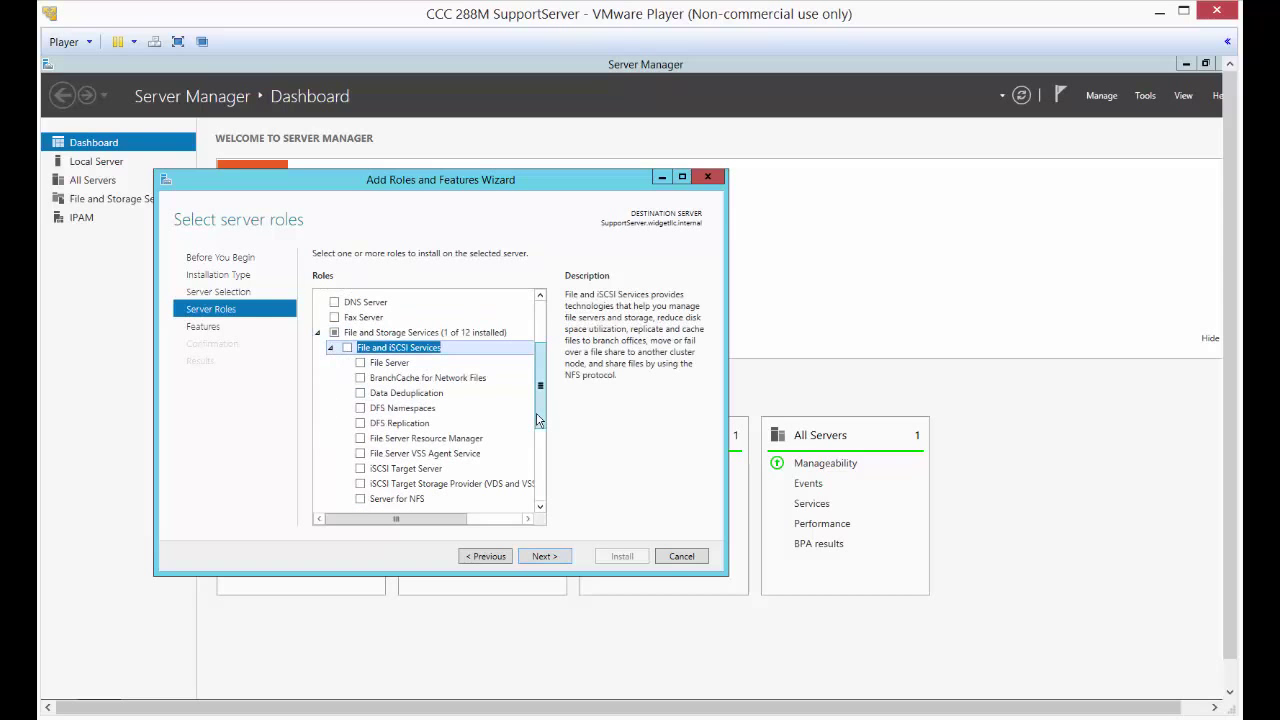
scroll(538, 420, "down", 1)
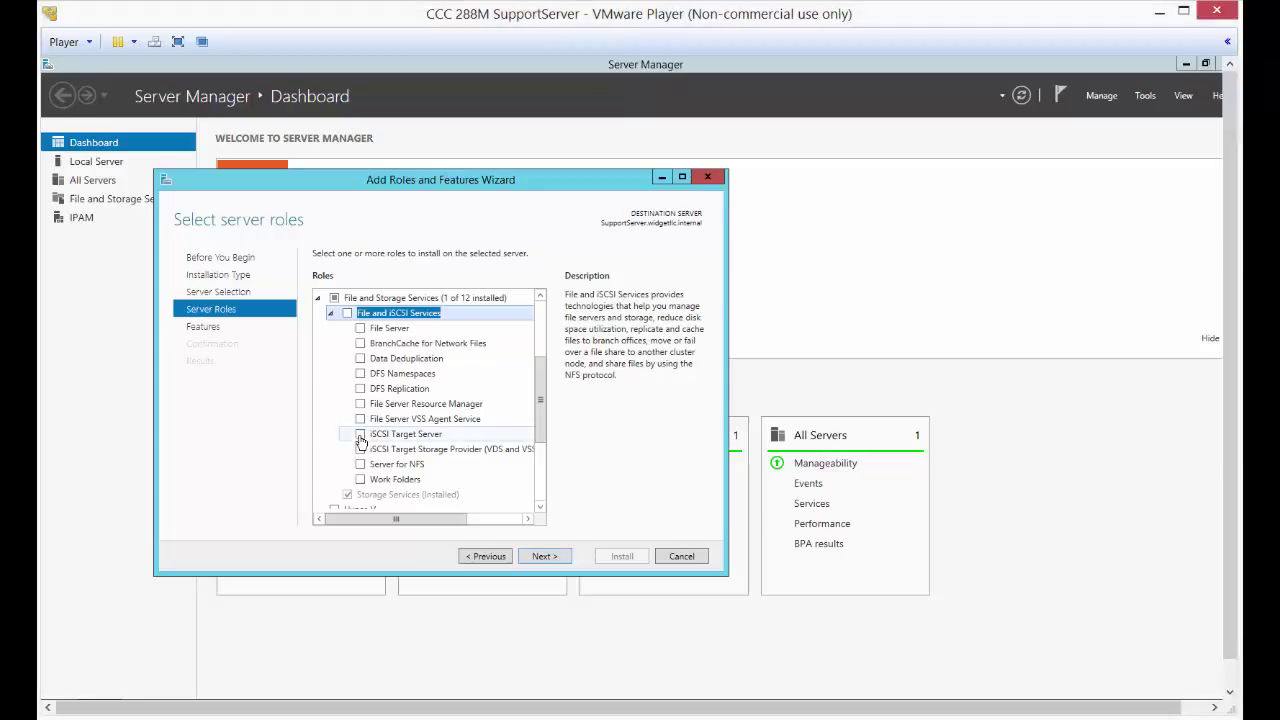
left_click(361, 435)
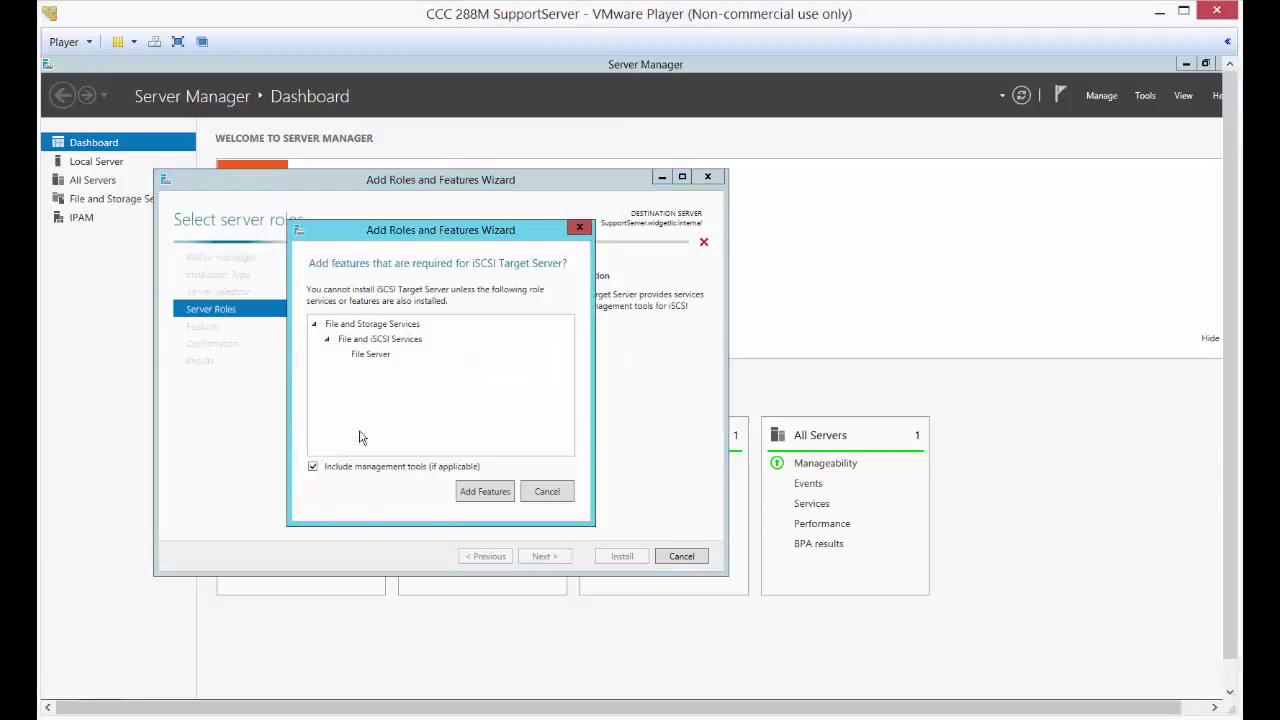
left_click(485, 492)
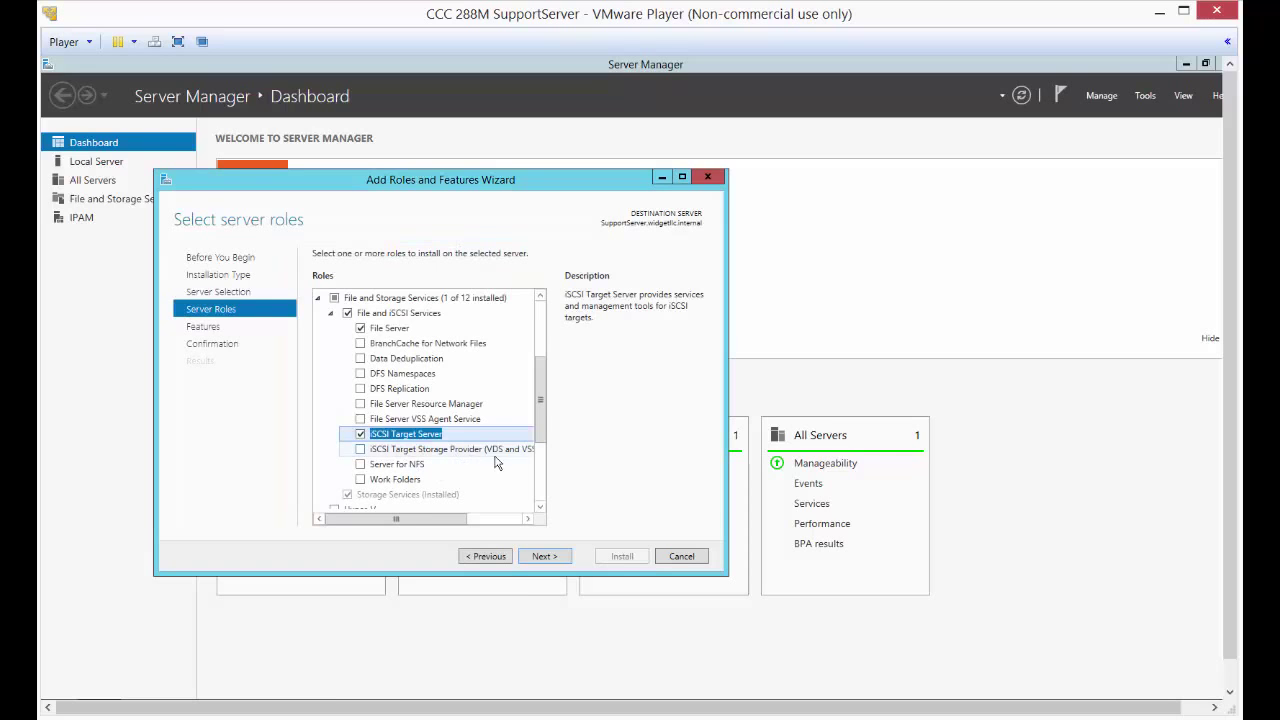
left_click(545, 557)
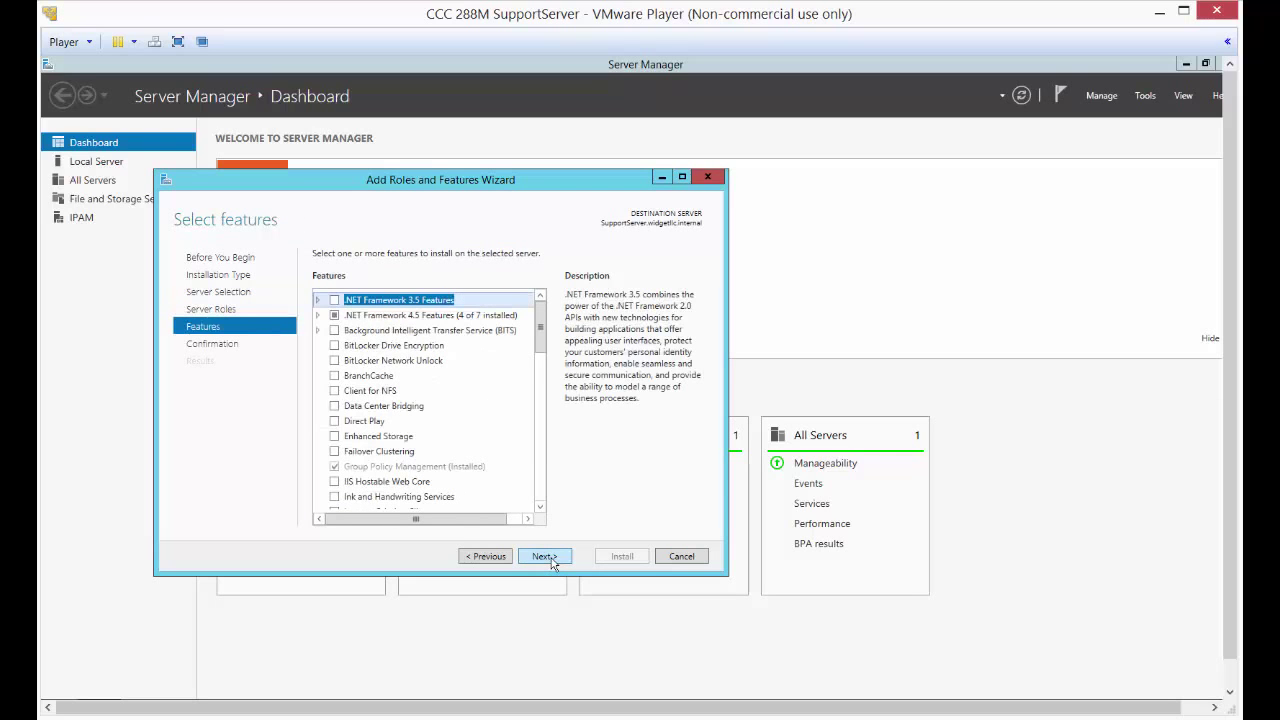
left_click(545, 557)
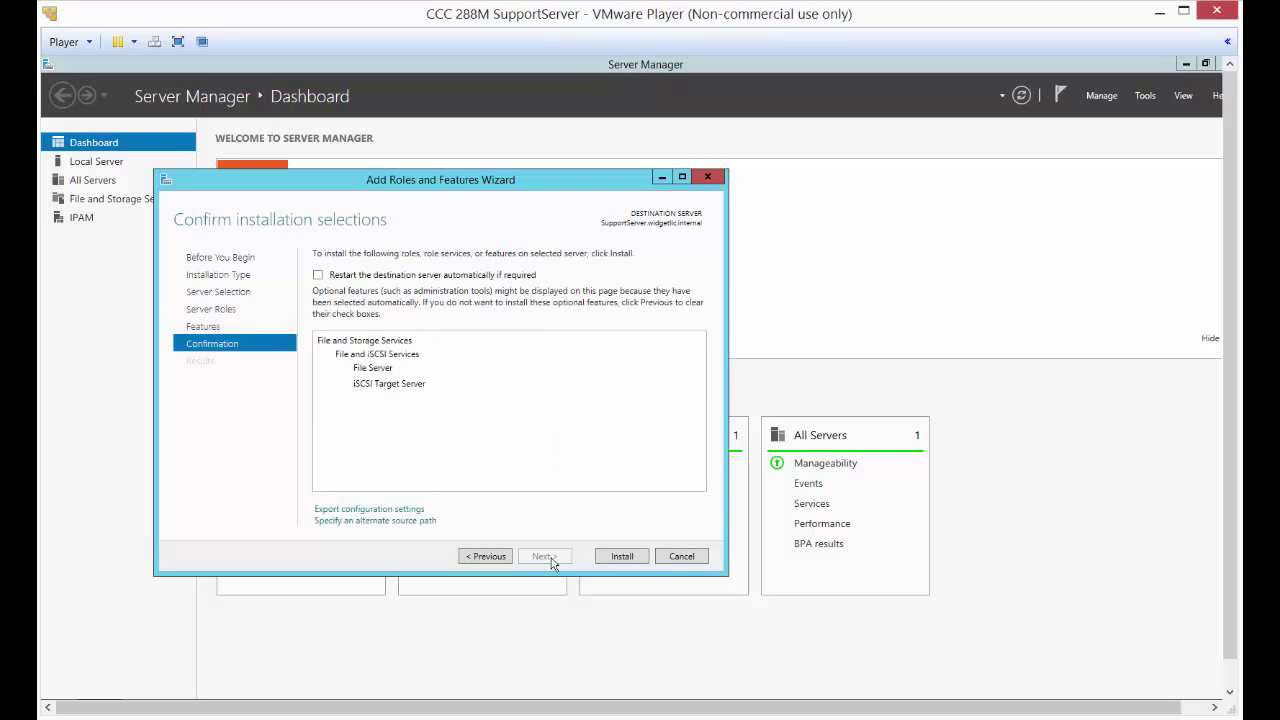
- Start the role installation and create an ISCSITarget folder at the root of C:
left_click(620, 557)
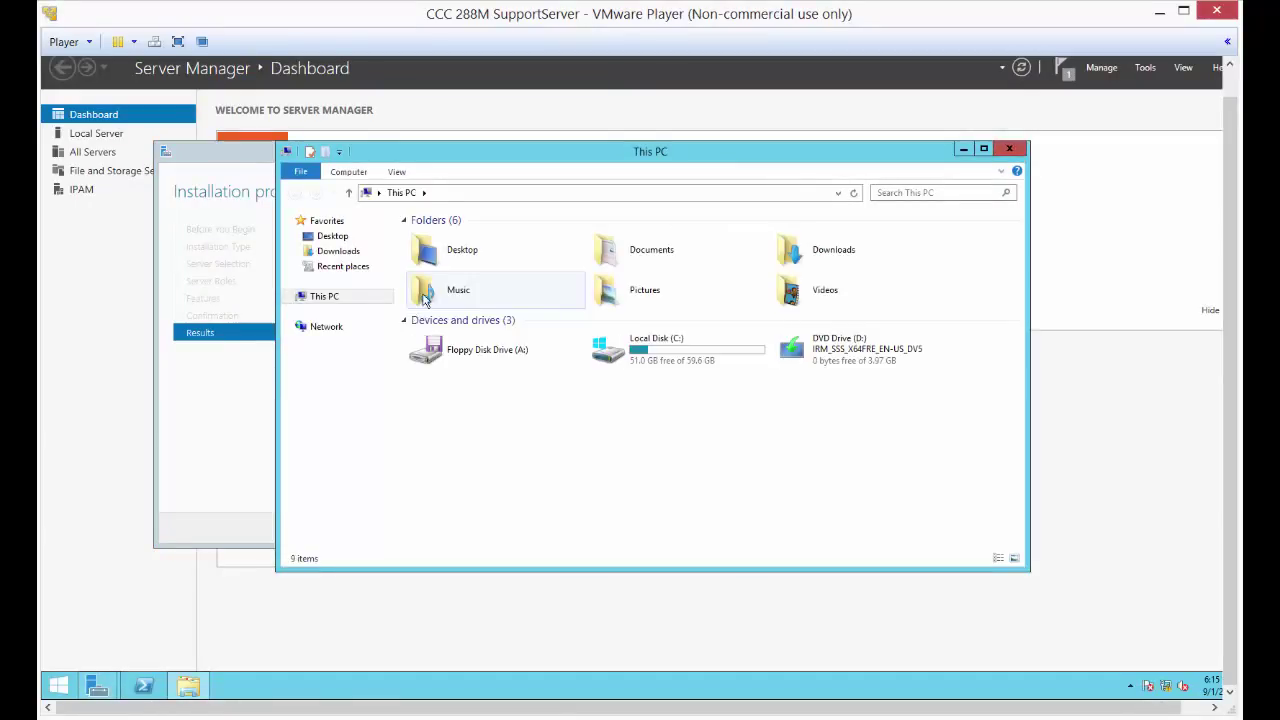
double_click(640, 347)
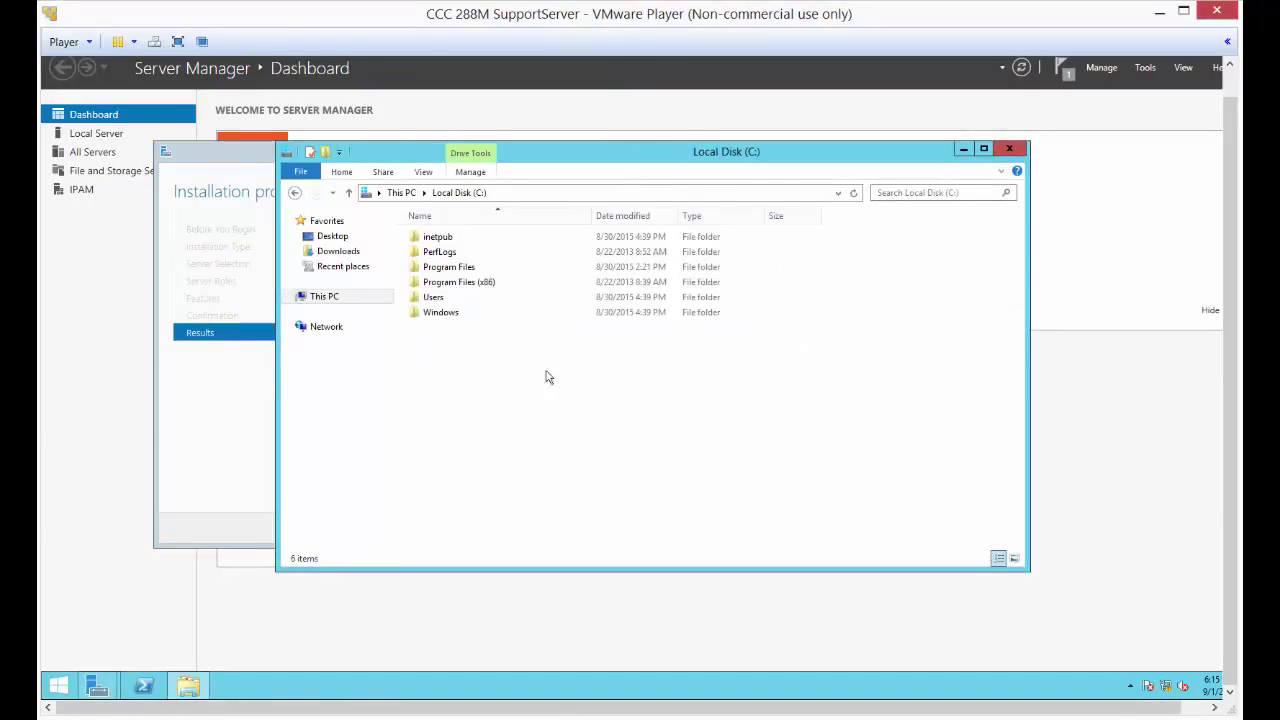
right_click(483, 373)
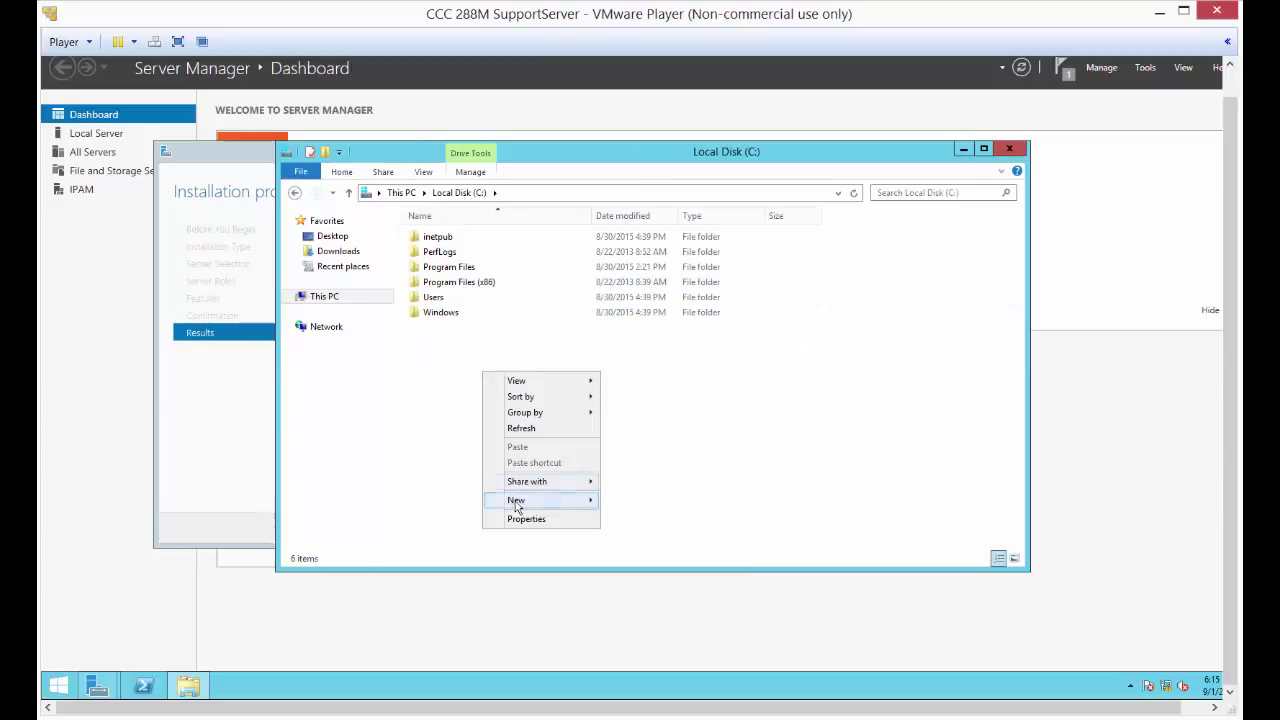
mouse_move(517, 505)
left_click(636, 509)
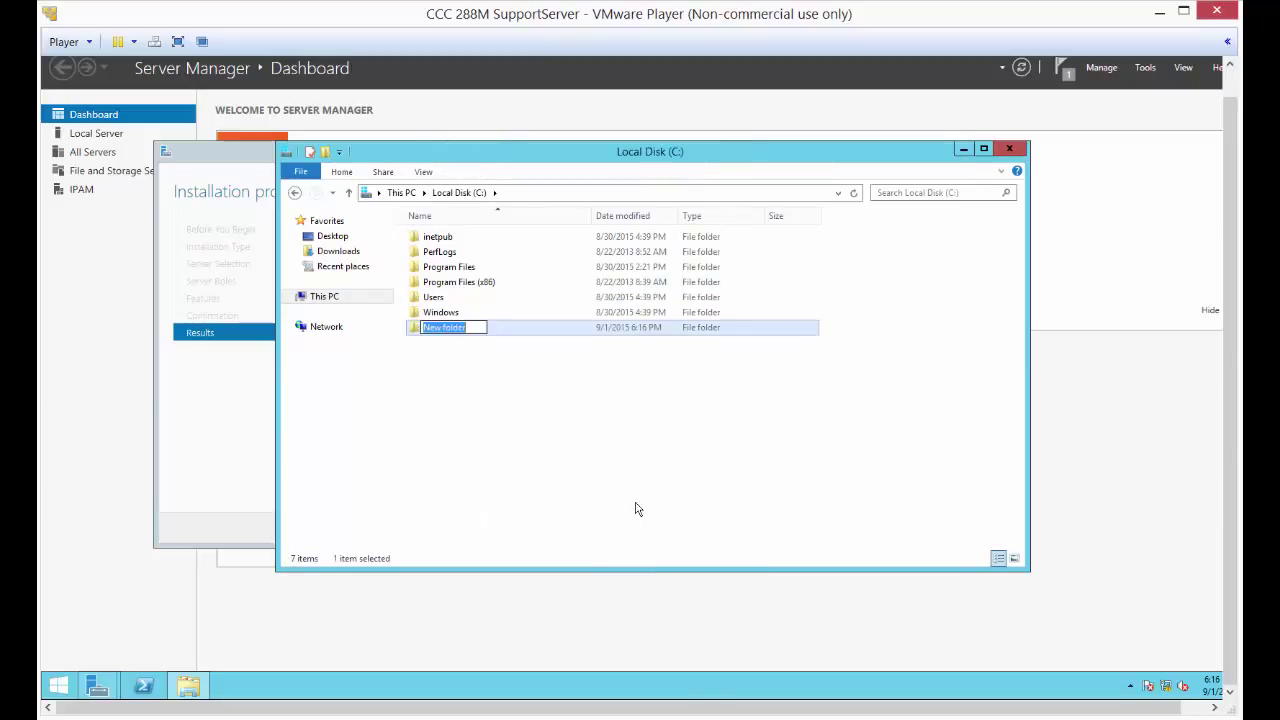
type("ISCSITarget")
key("Return")
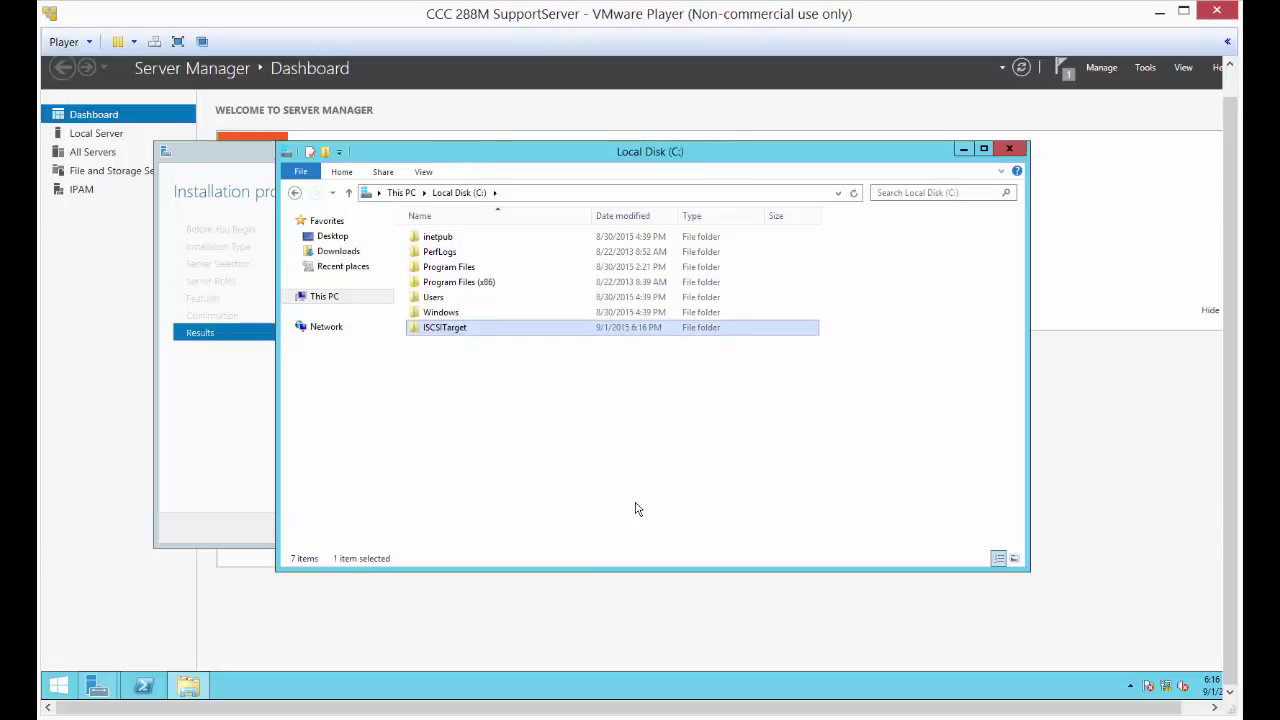
left_click(962, 150)
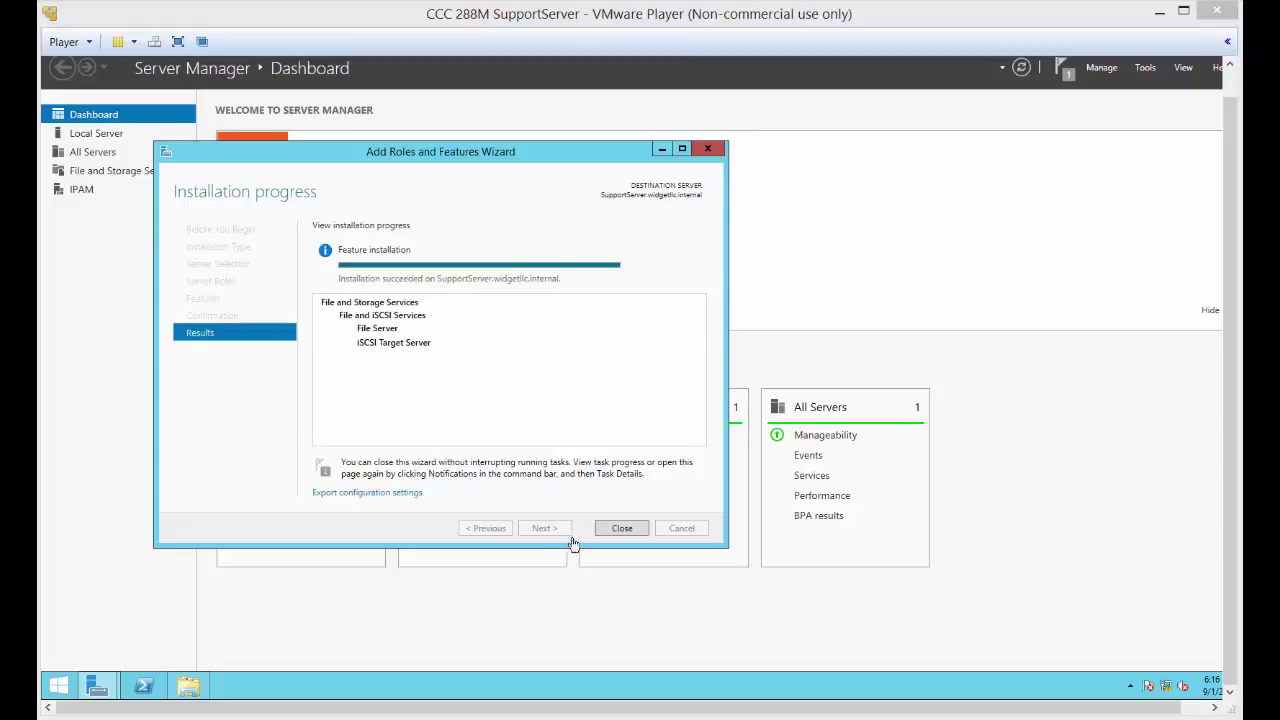
- Close the Add Roles and Features Wizard once installation succeeds
left_click(616, 532)
left_click(616, 532)
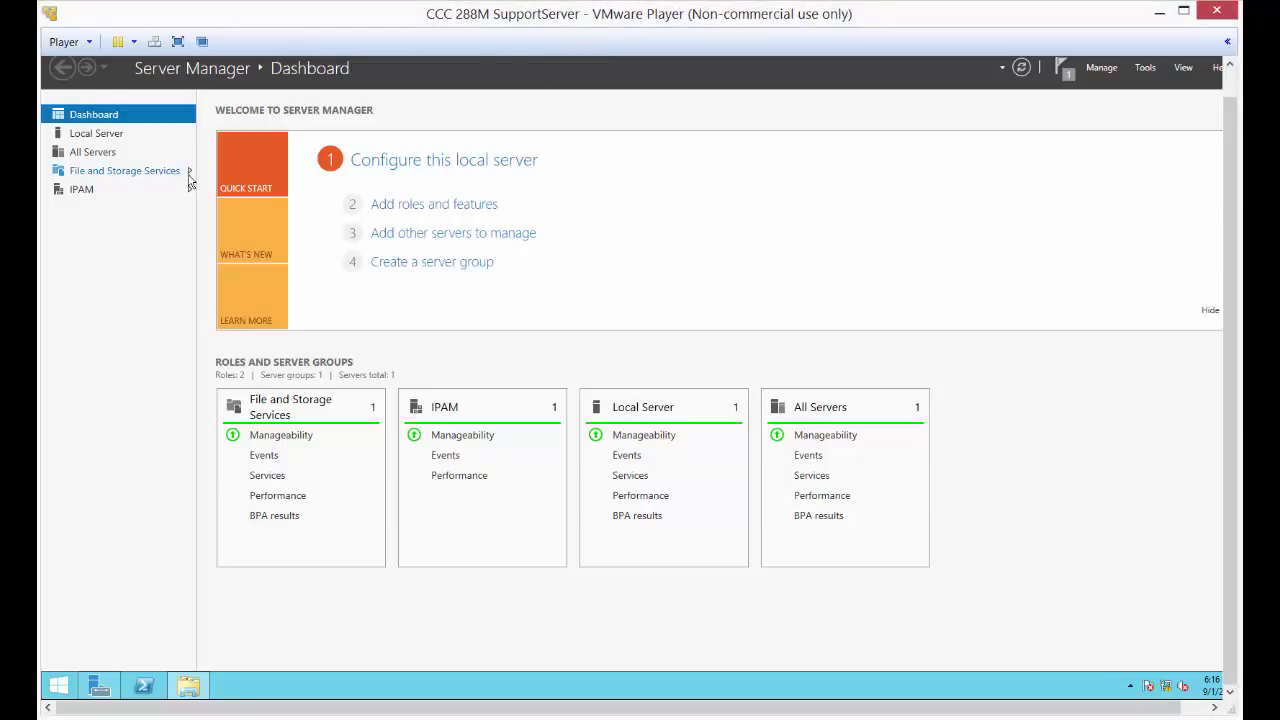
- Launch the New iSCSI Virtual Disk Wizard from File and Storage Services > iSCSI
left_click(150, 171)
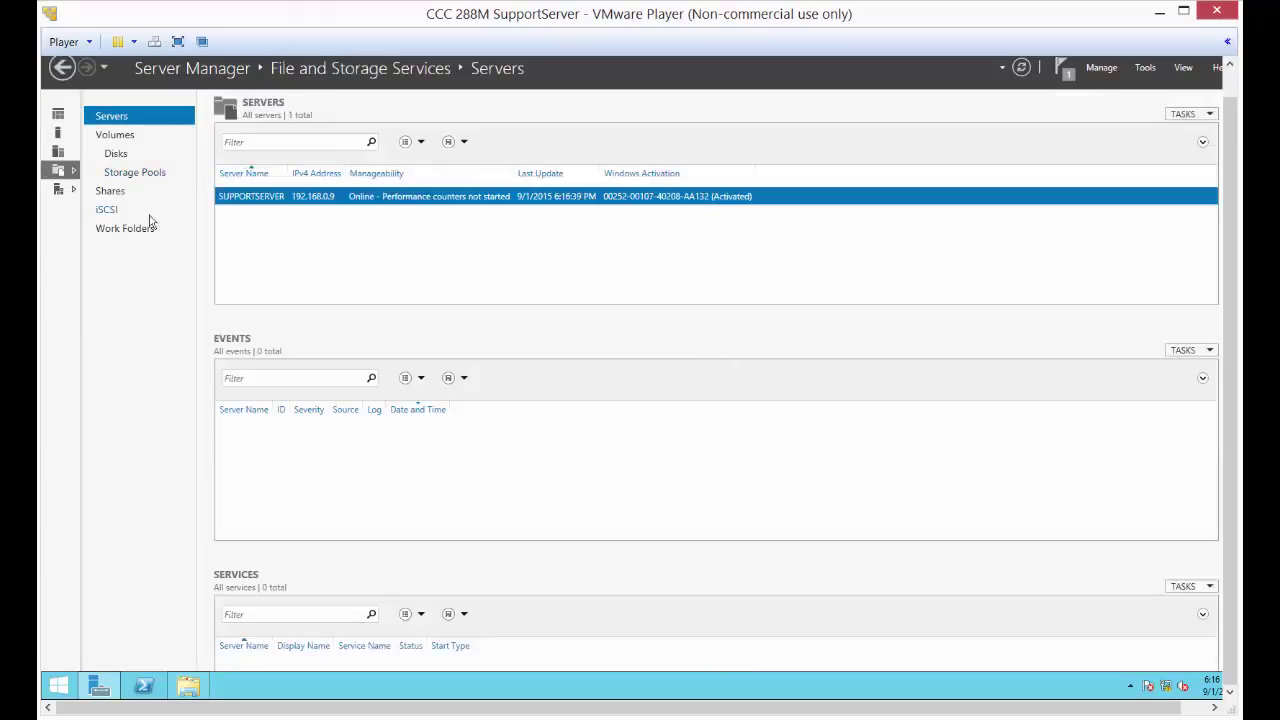
left_click(107, 208)
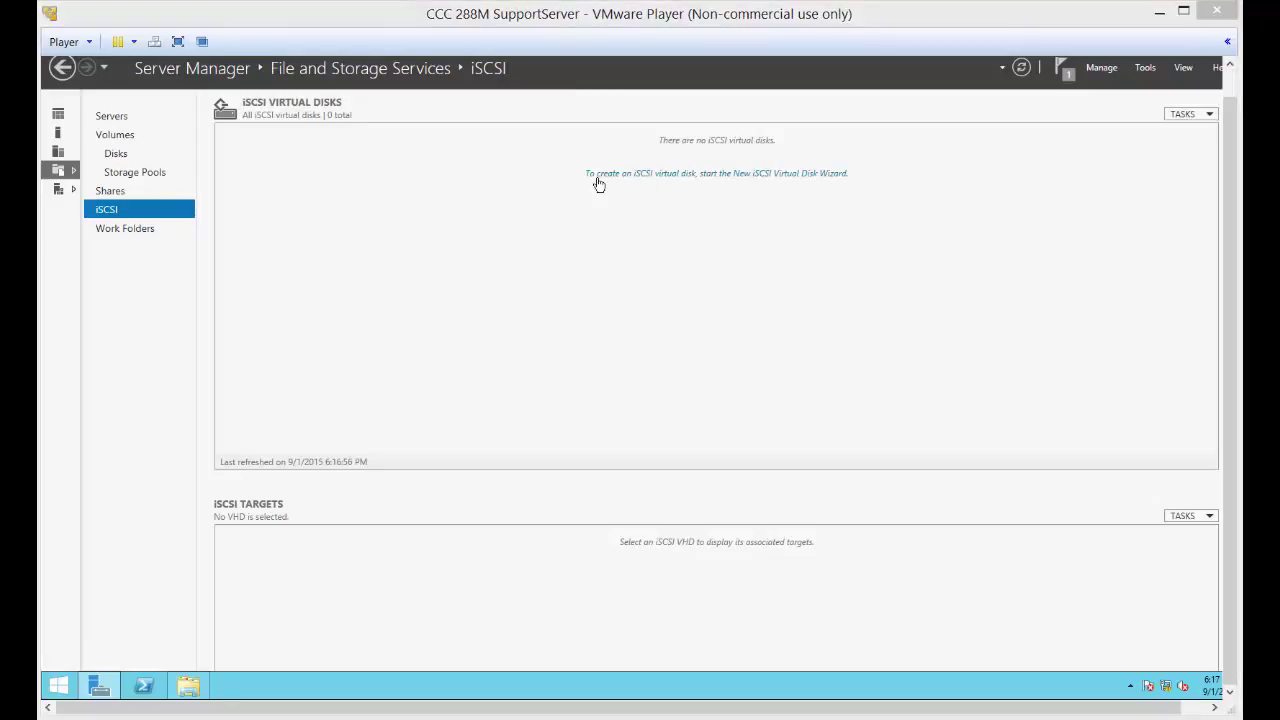
left_click(708, 174)
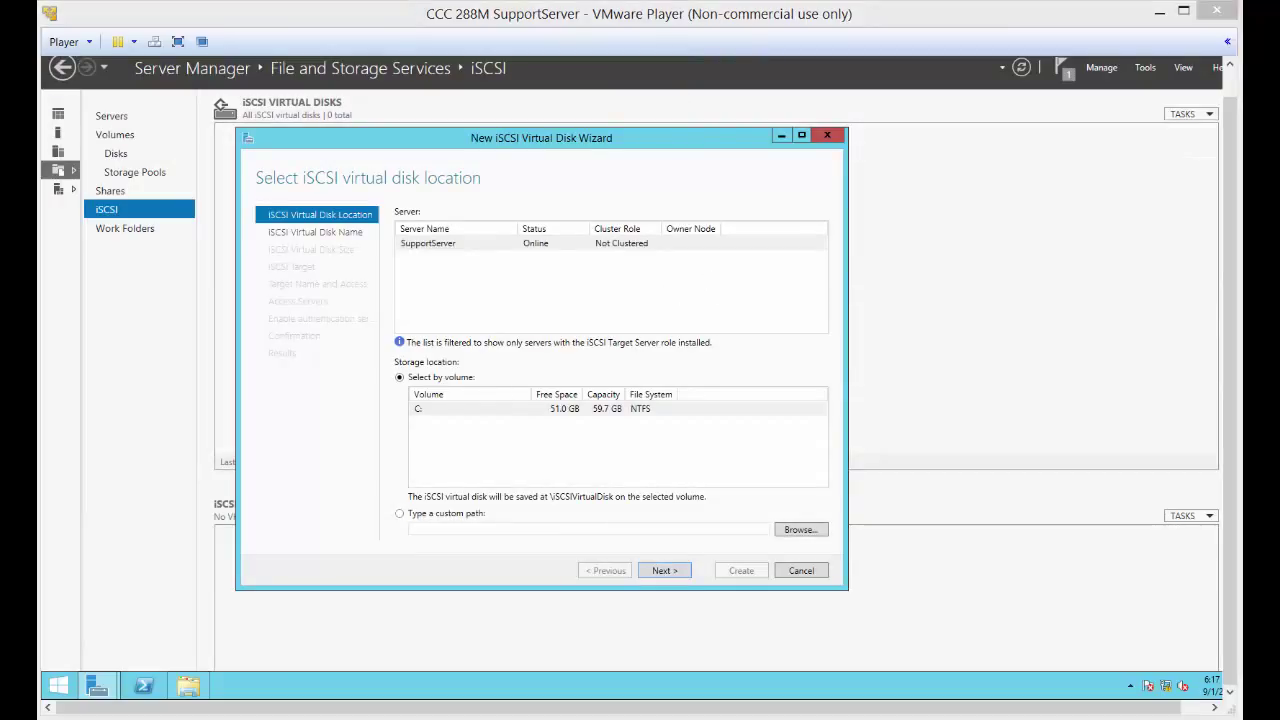
- Set the virtual disk location to the custom path C:\iSCSITarget
left_click(401, 516)
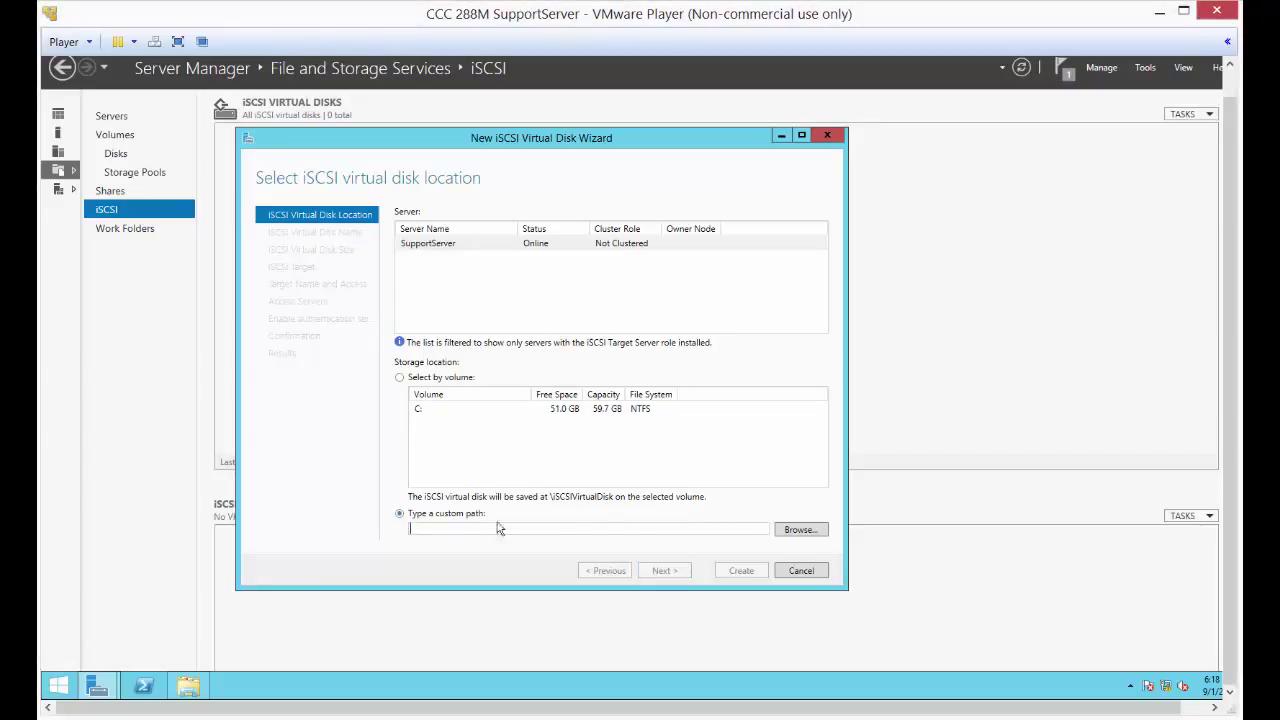
left_click(798, 532)
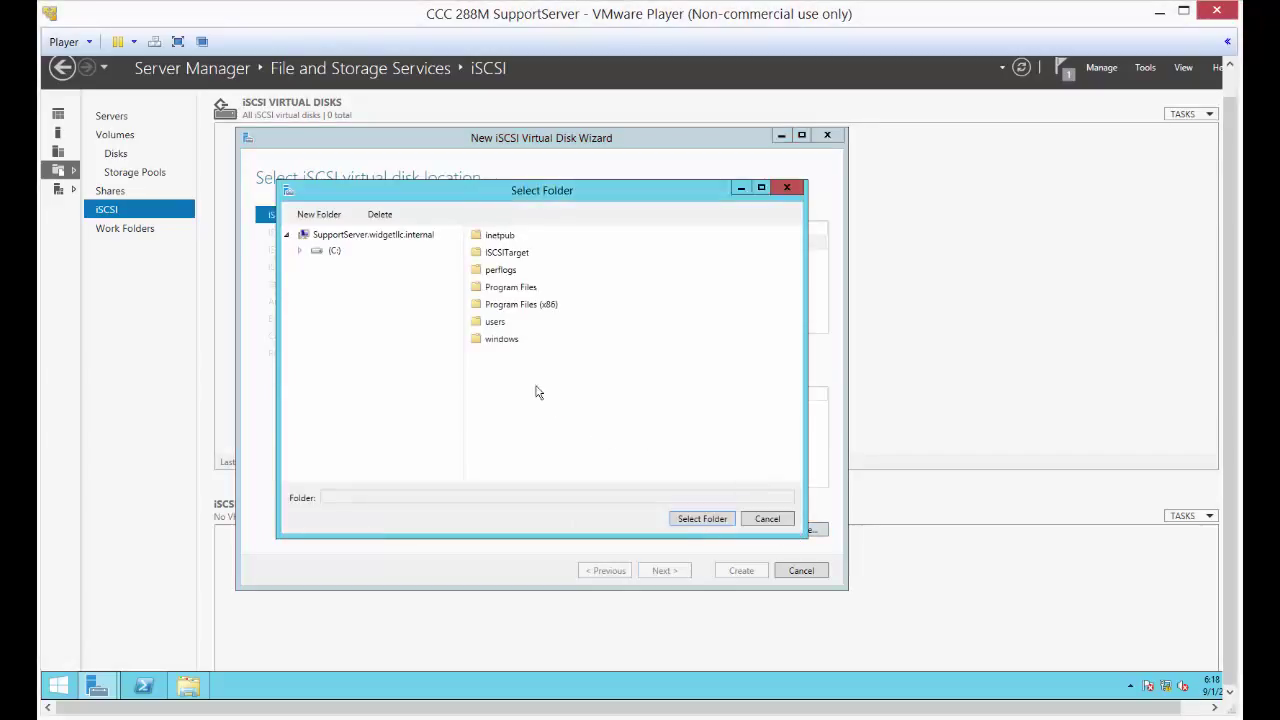
left_click(505, 253)
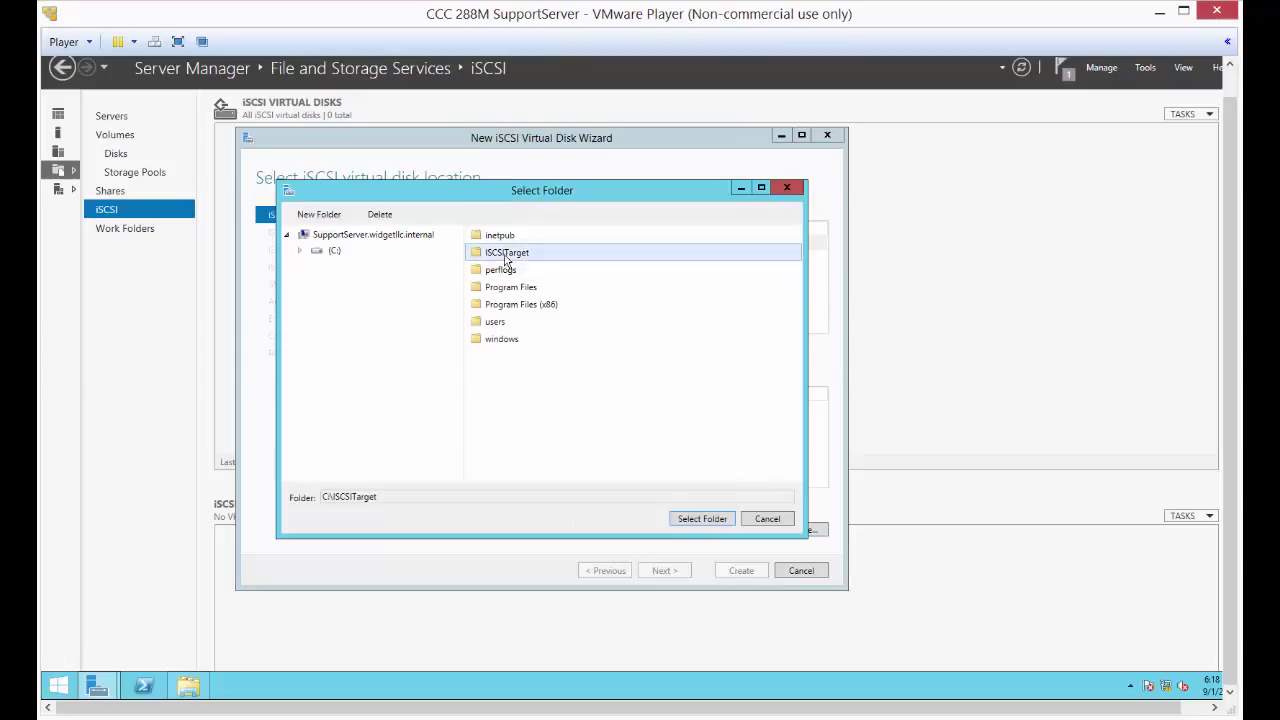
left_click(697, 519)
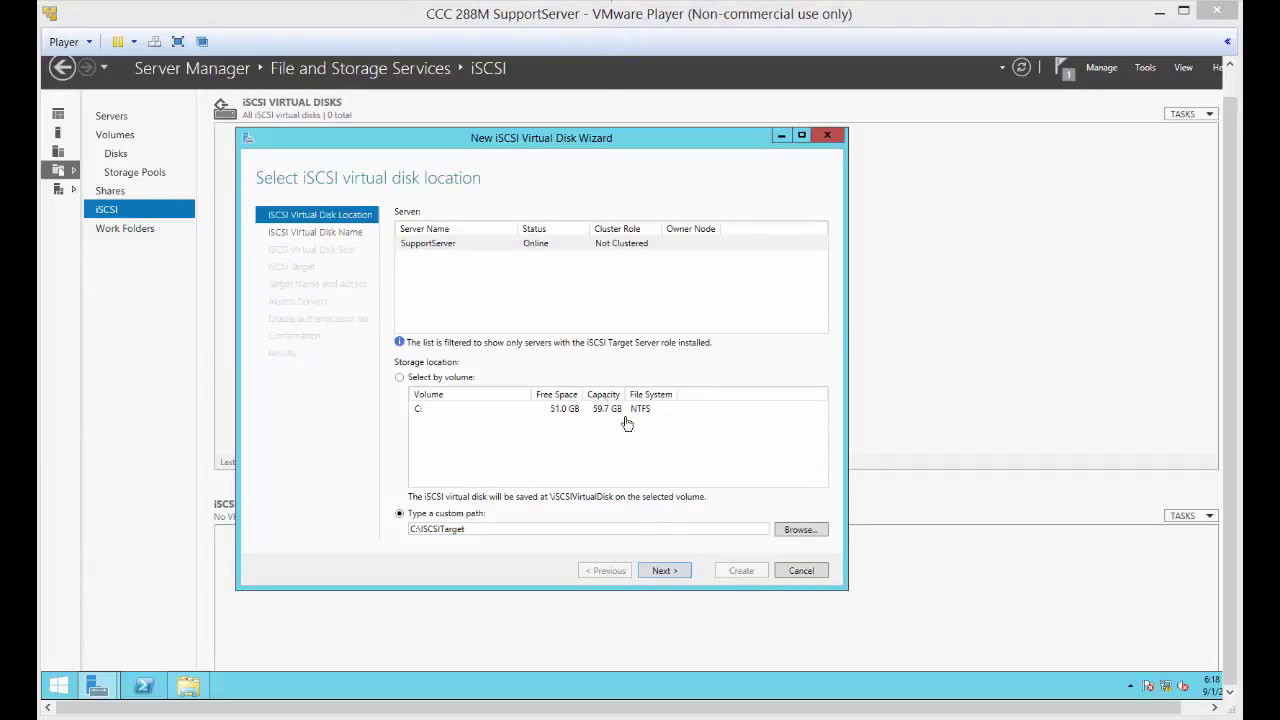
left_click(662, 571)
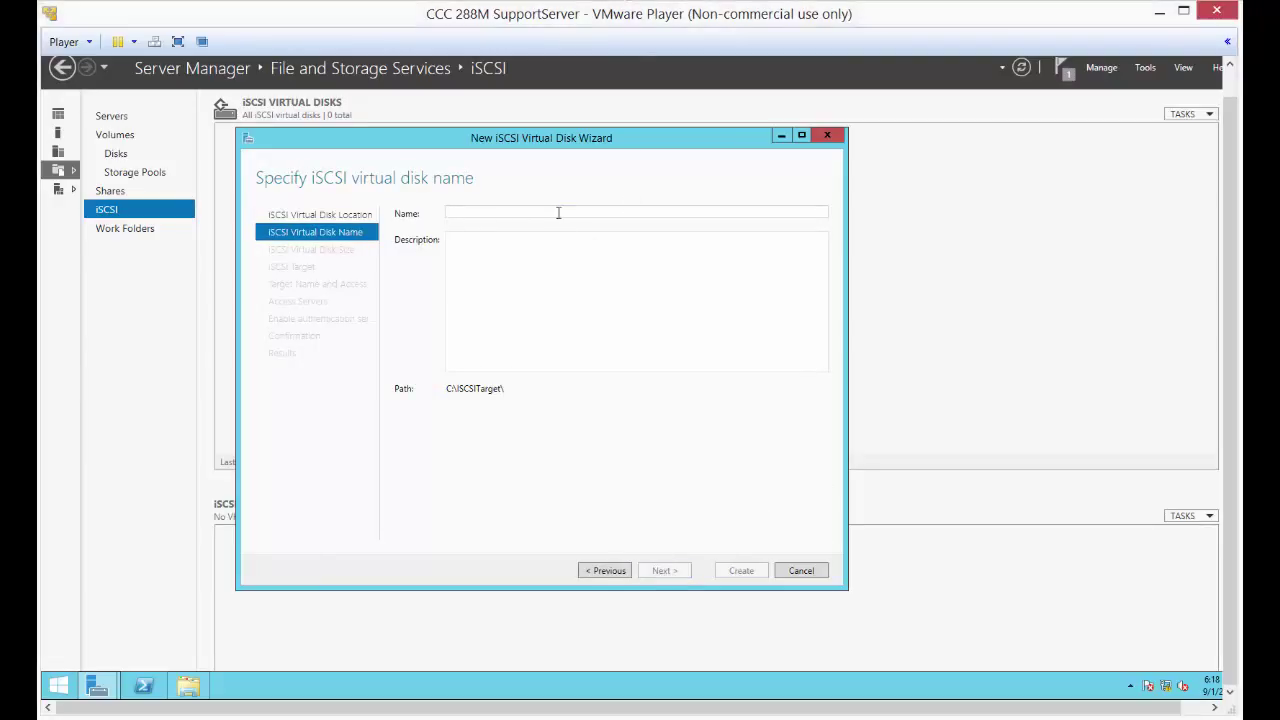
- Name the virtual disk iSCSITarget and proceed to the size page
type("iSCSI")
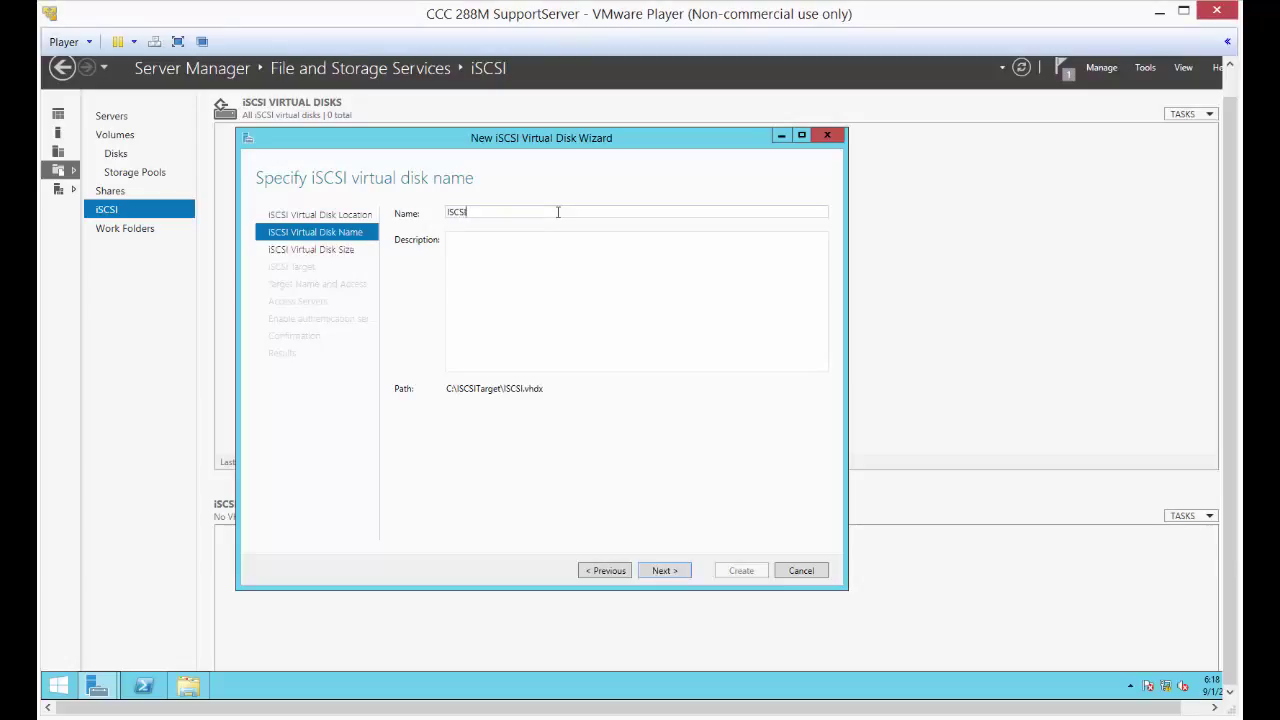
type("Target")
left_click(525, 278)
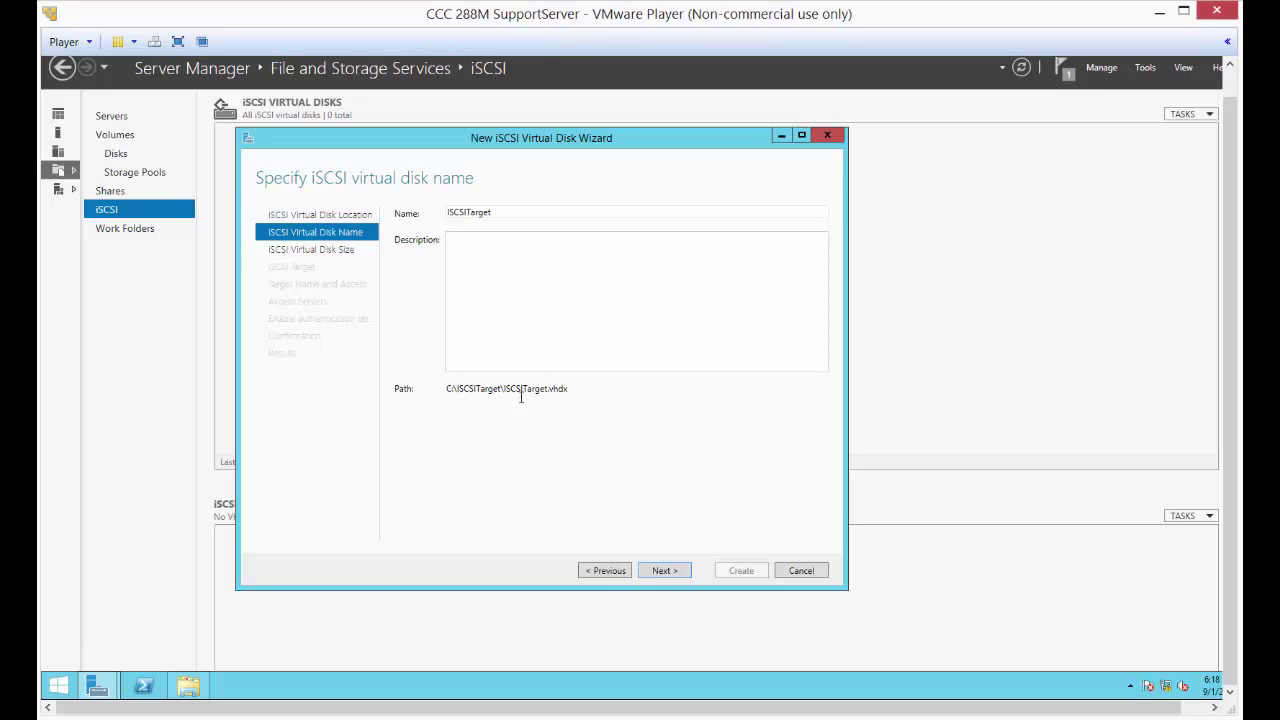
left_click(655, 572)
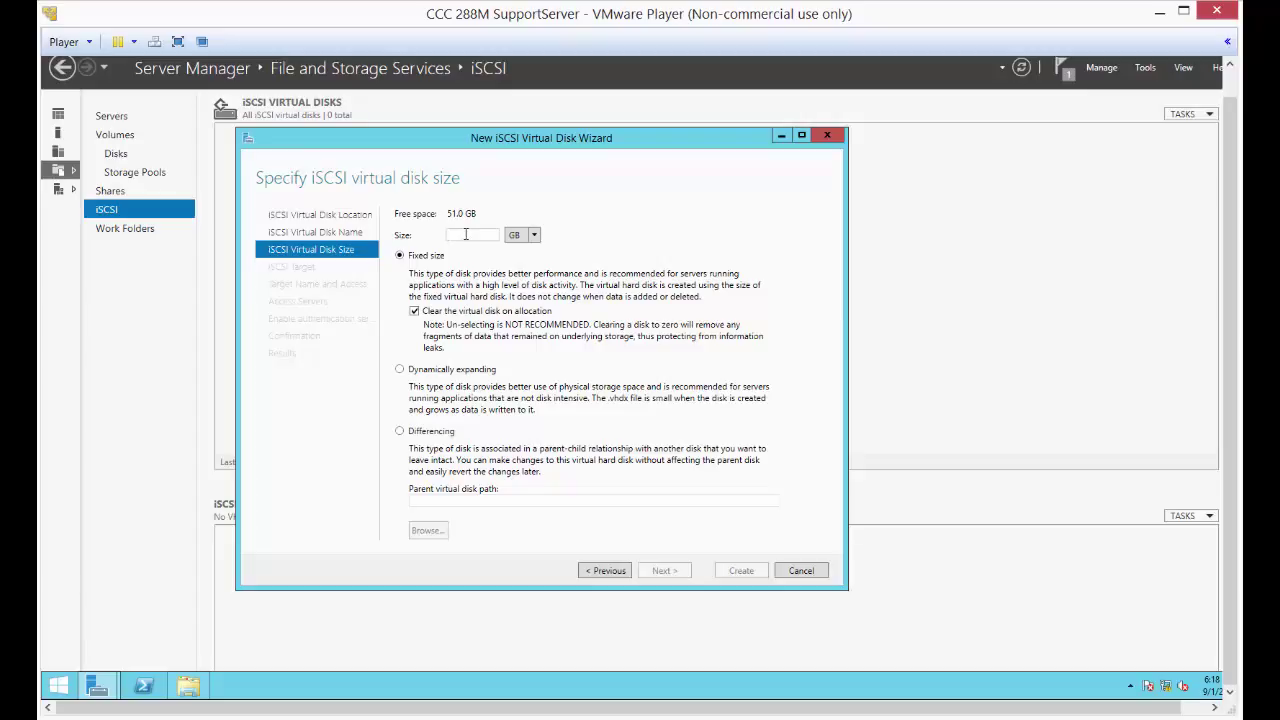
- Size the virtual disk at 1 GB, fixed, and continue
type("1")
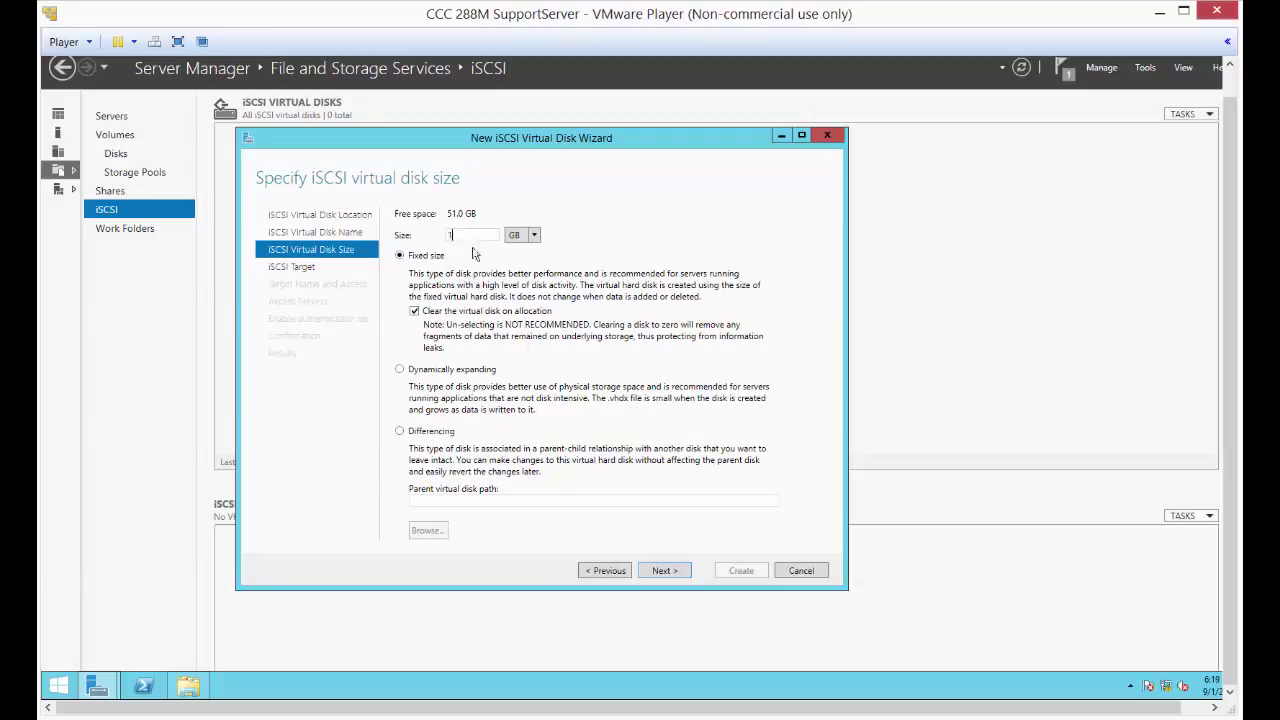
left_click(535, 240)
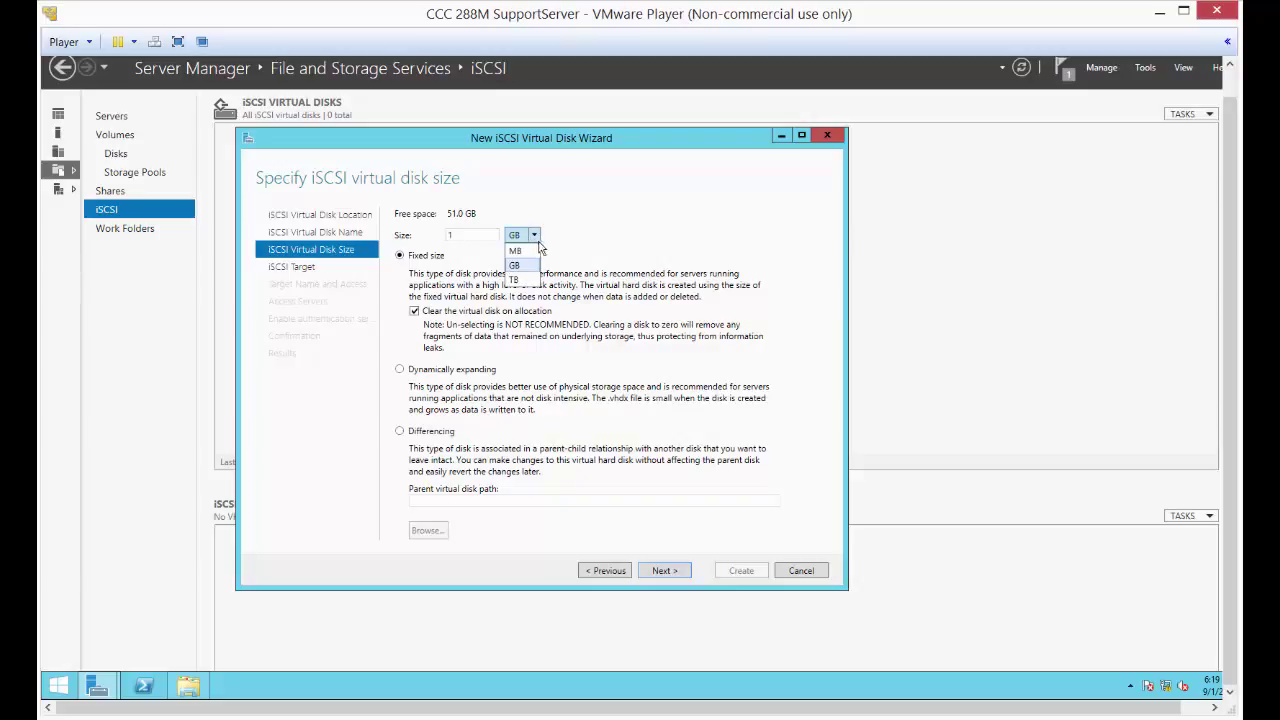
left_click(514, 265)
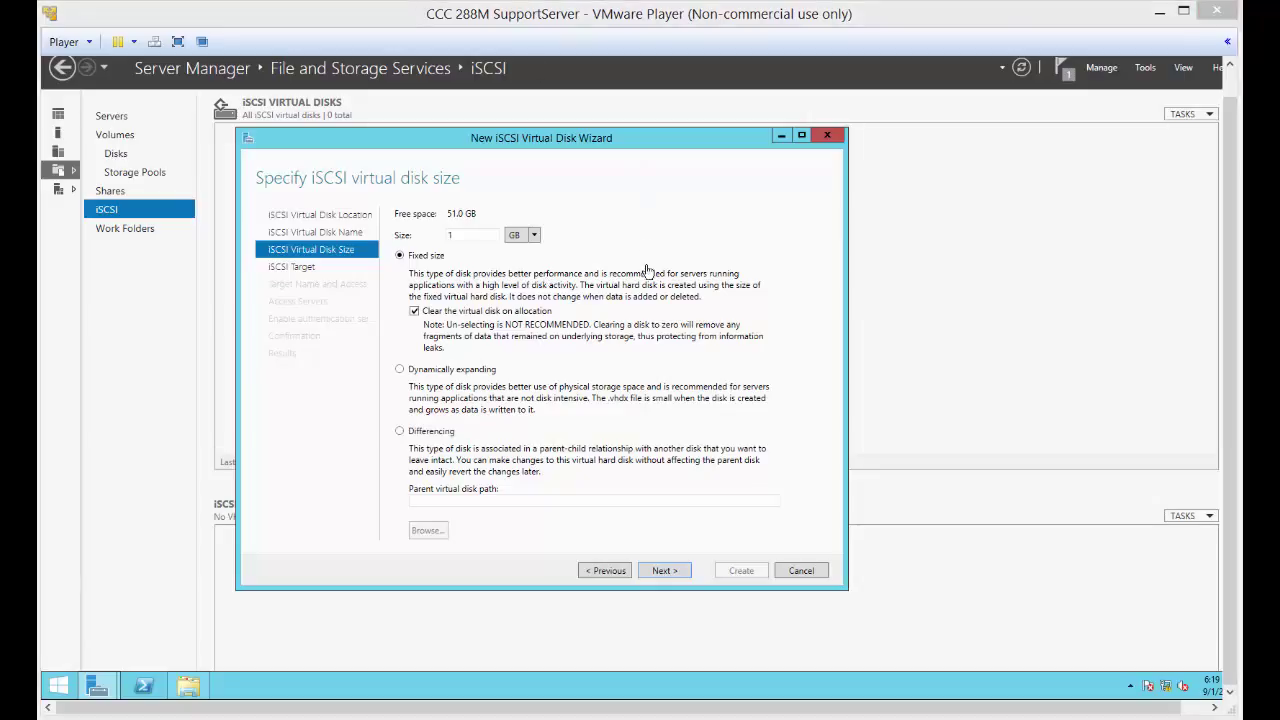
left_click(667, 572)
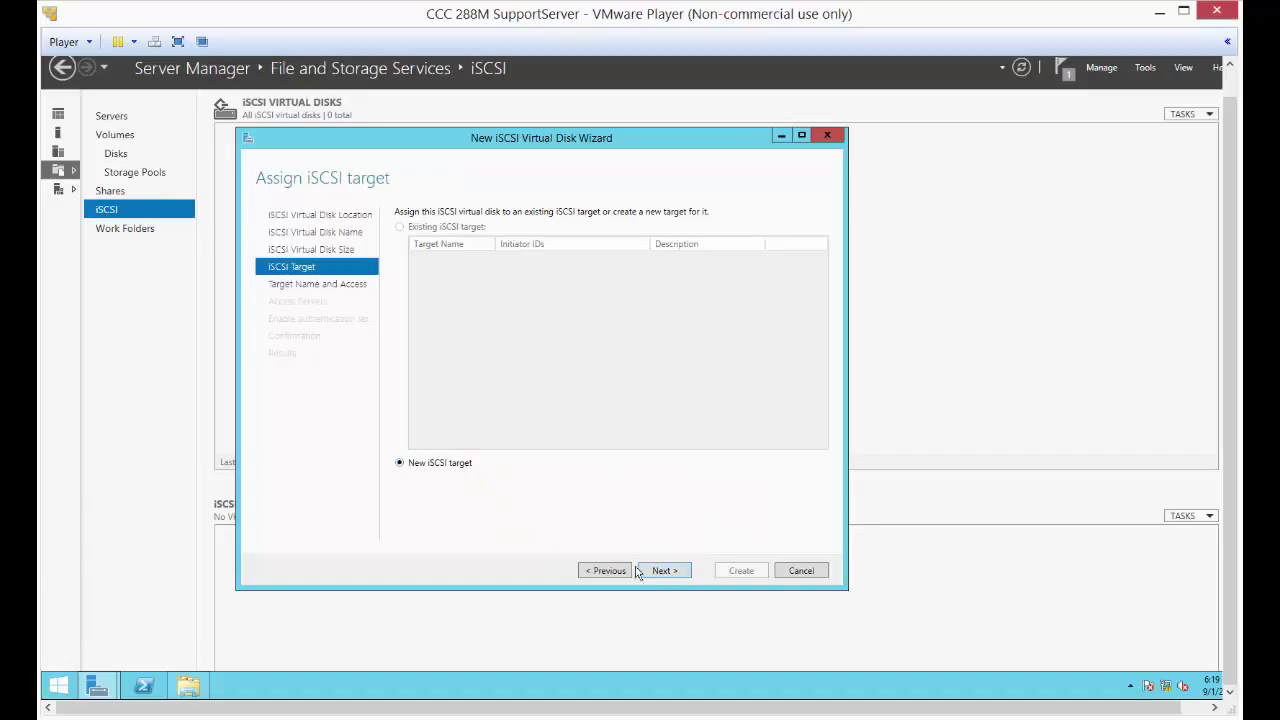
- Create a new iSCSI target named iSCSITarget and continue to access servers
left_click(665, 571)
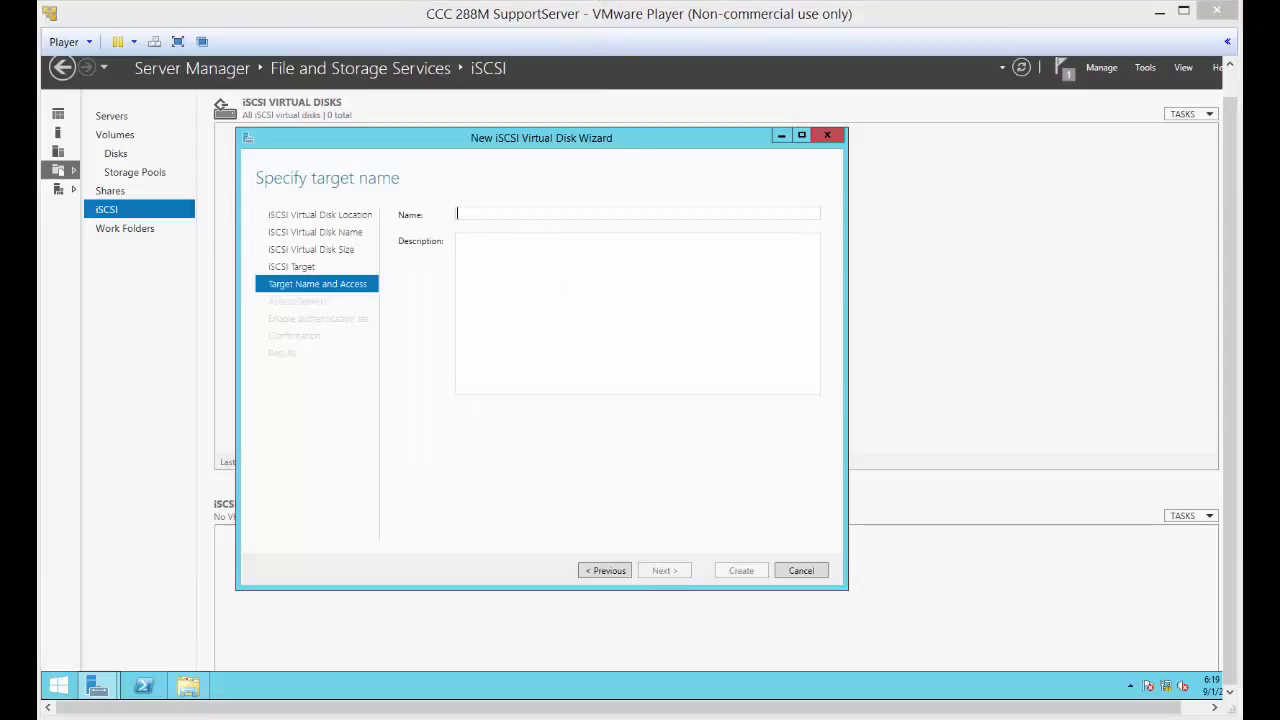
left_click(513, 212)
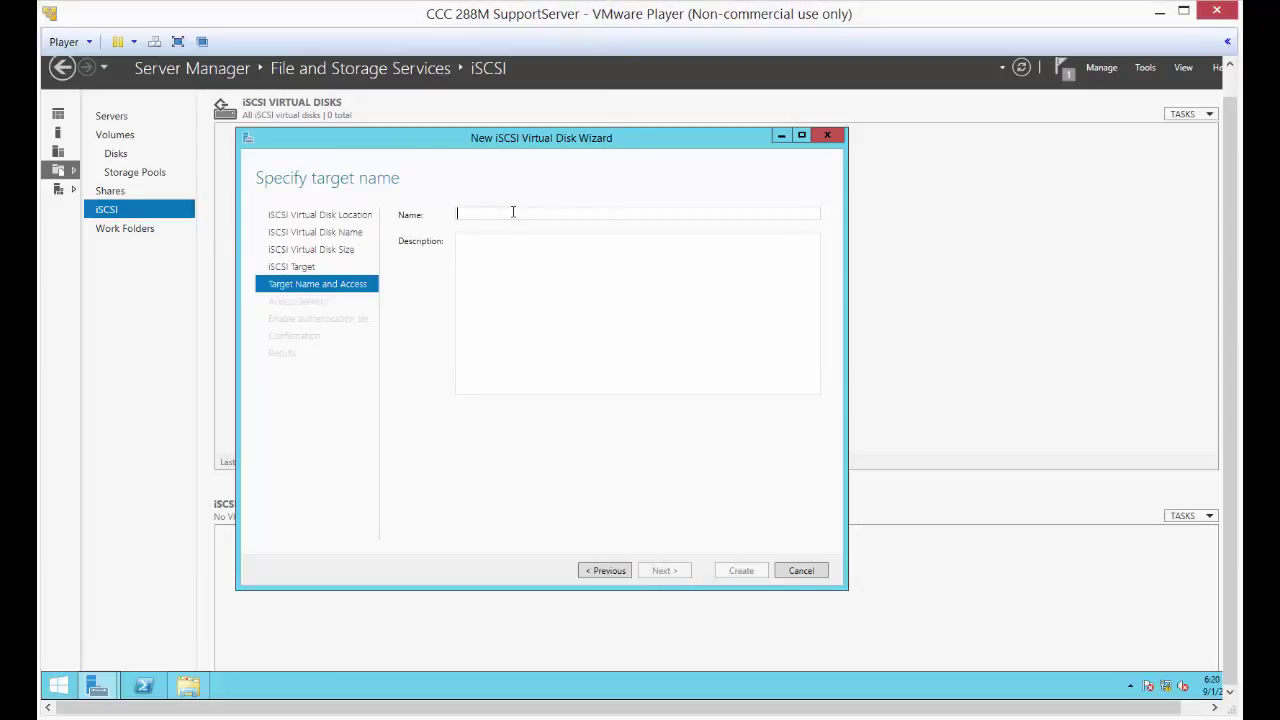
type("iSCSIT")
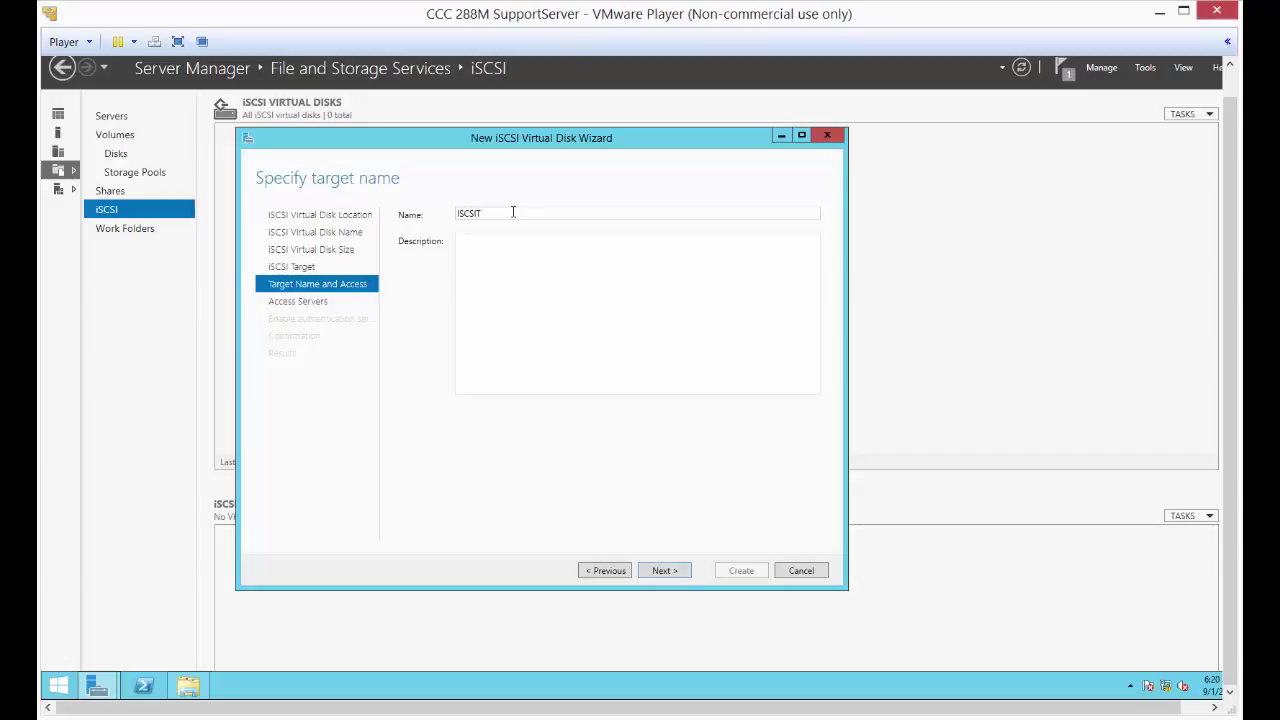
type("arget")
left_click(651, 576)
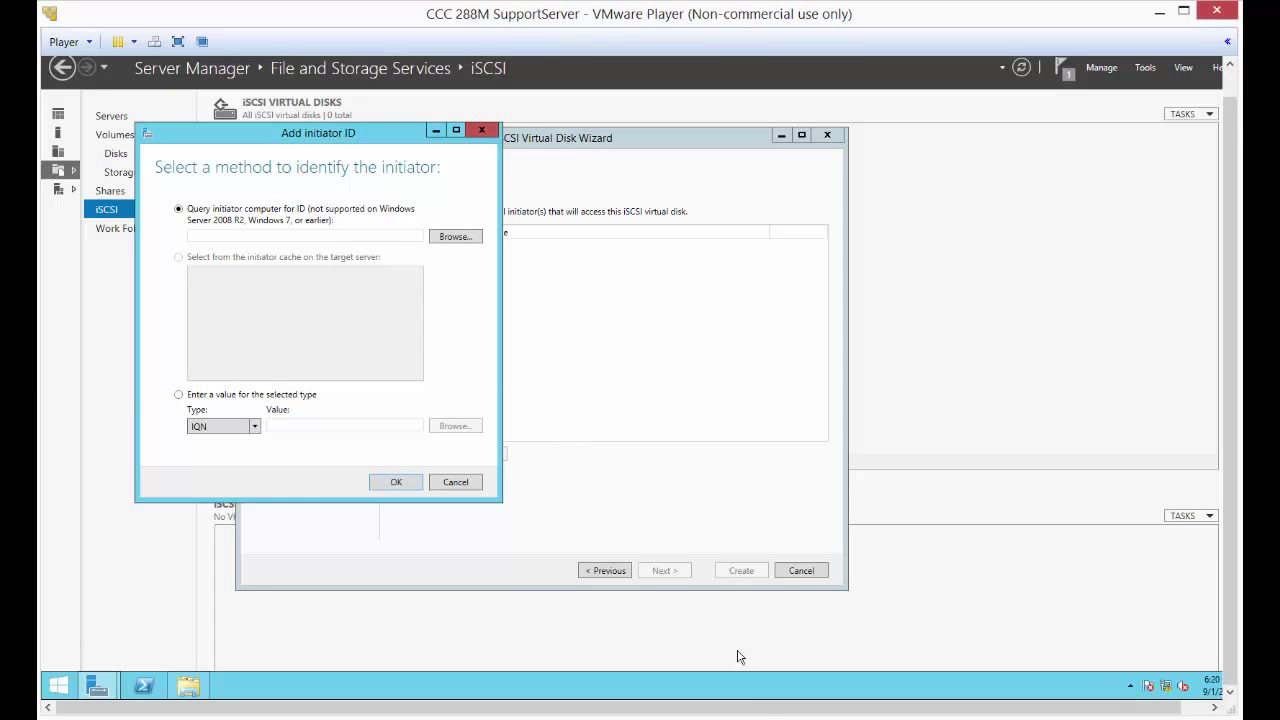
- Switch to the DC01 VM and sign in with the administrator password
mouse_move(750, 716)
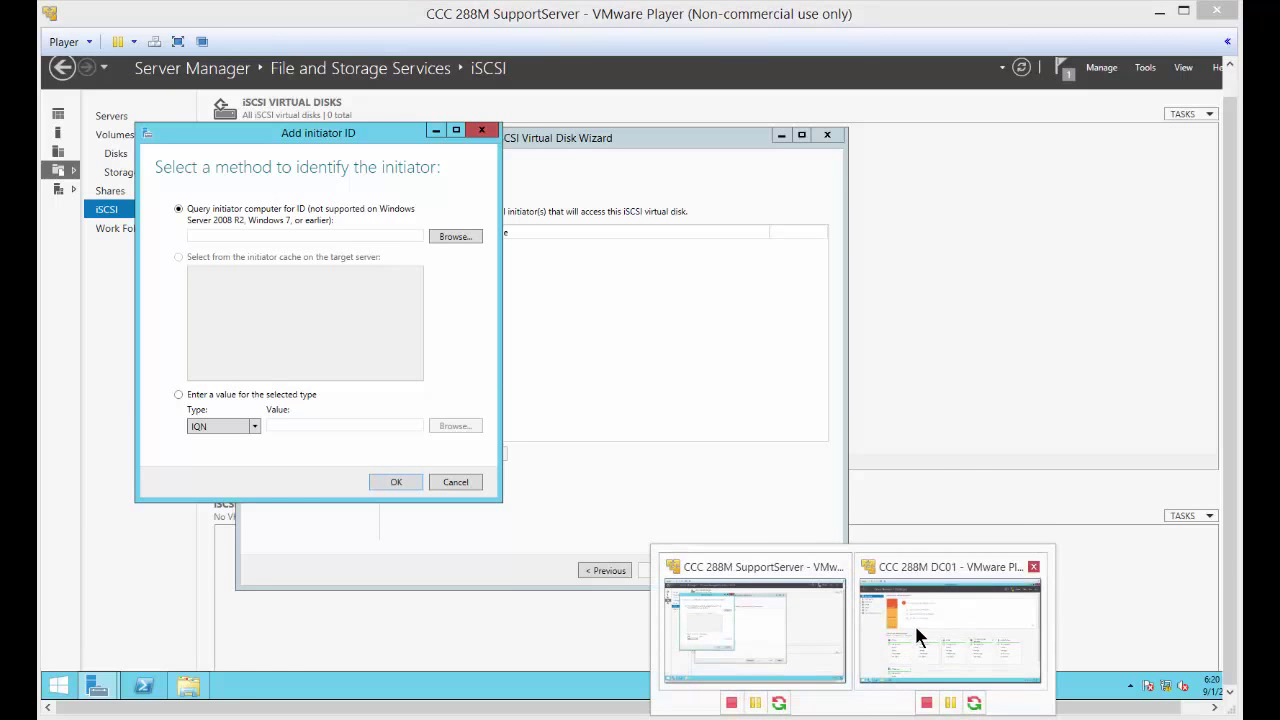
left_click(916, 628)
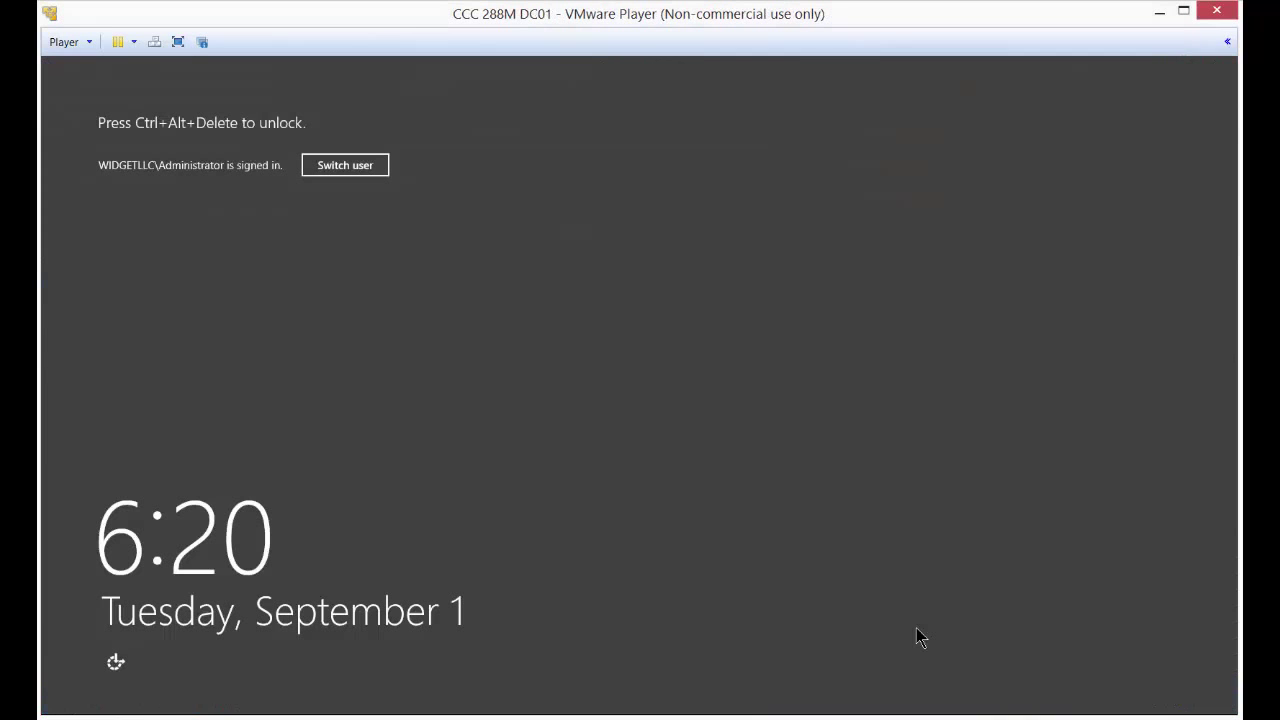
left_click(156, 43)
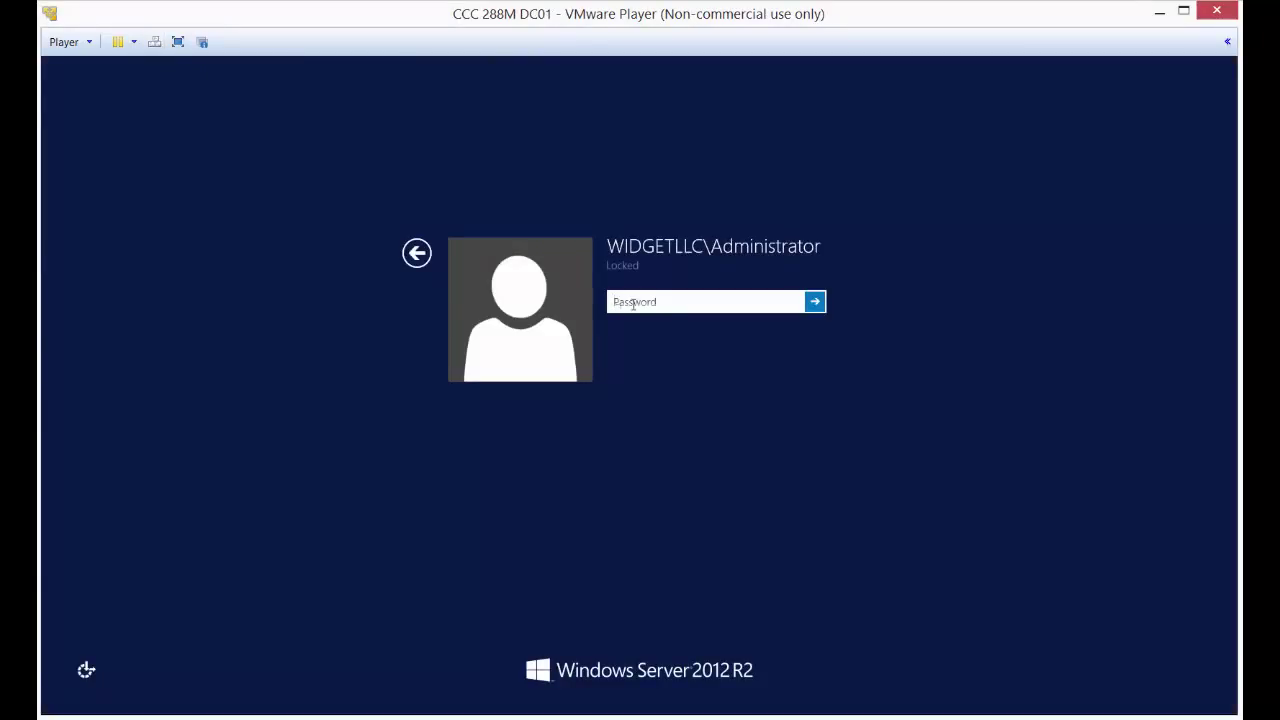
type("Pa$")
key("Return")
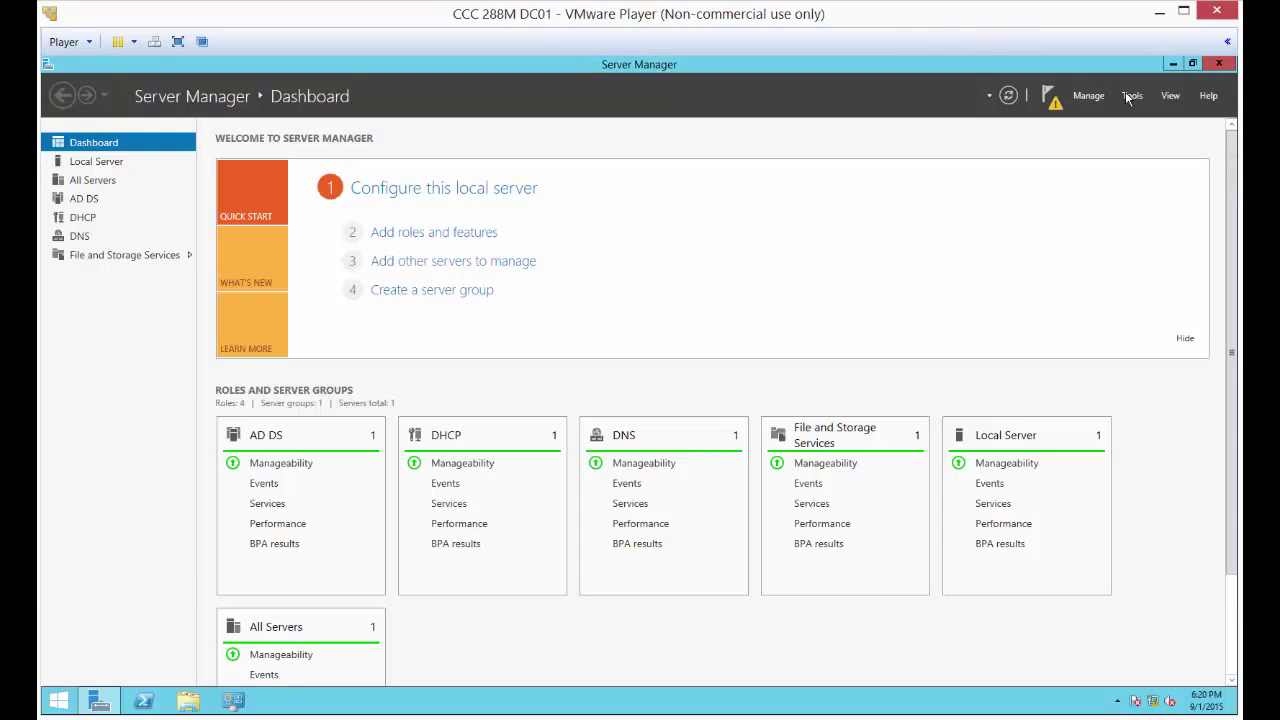
- Launch iSCSI Initiator from Tools and agree to start its service
left_click(1130, 95)
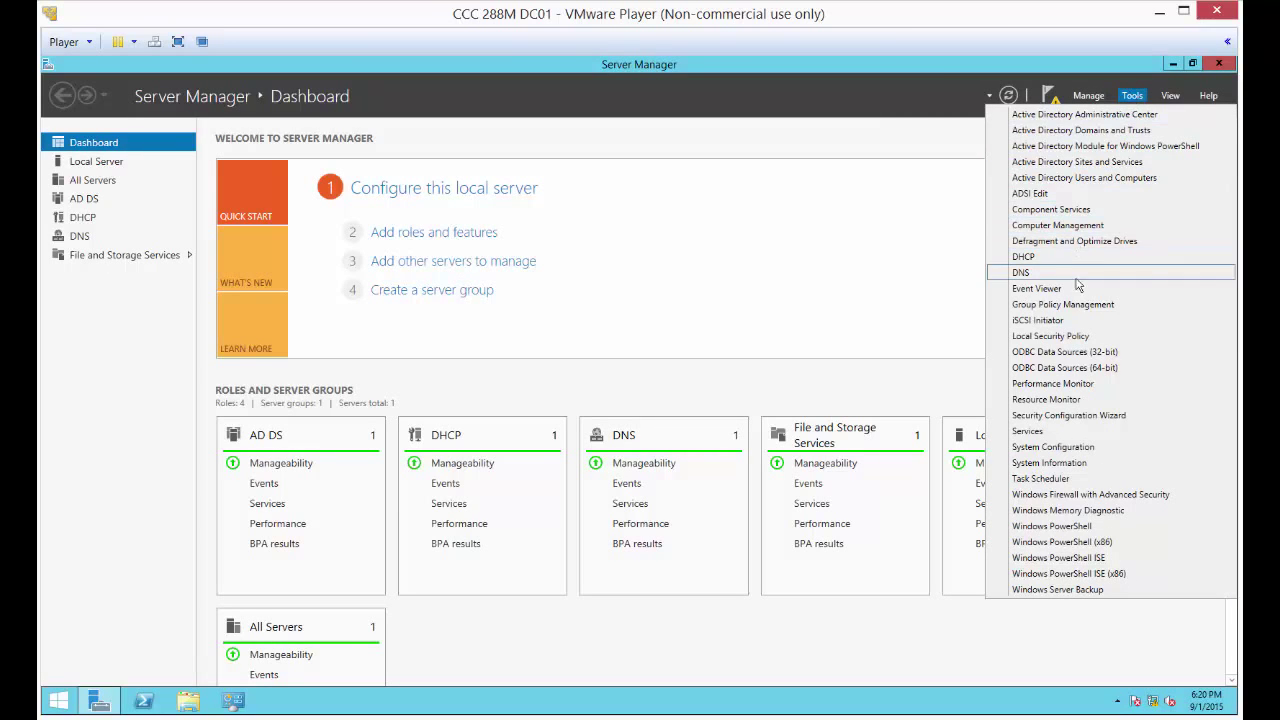
left_click(1075, 320)
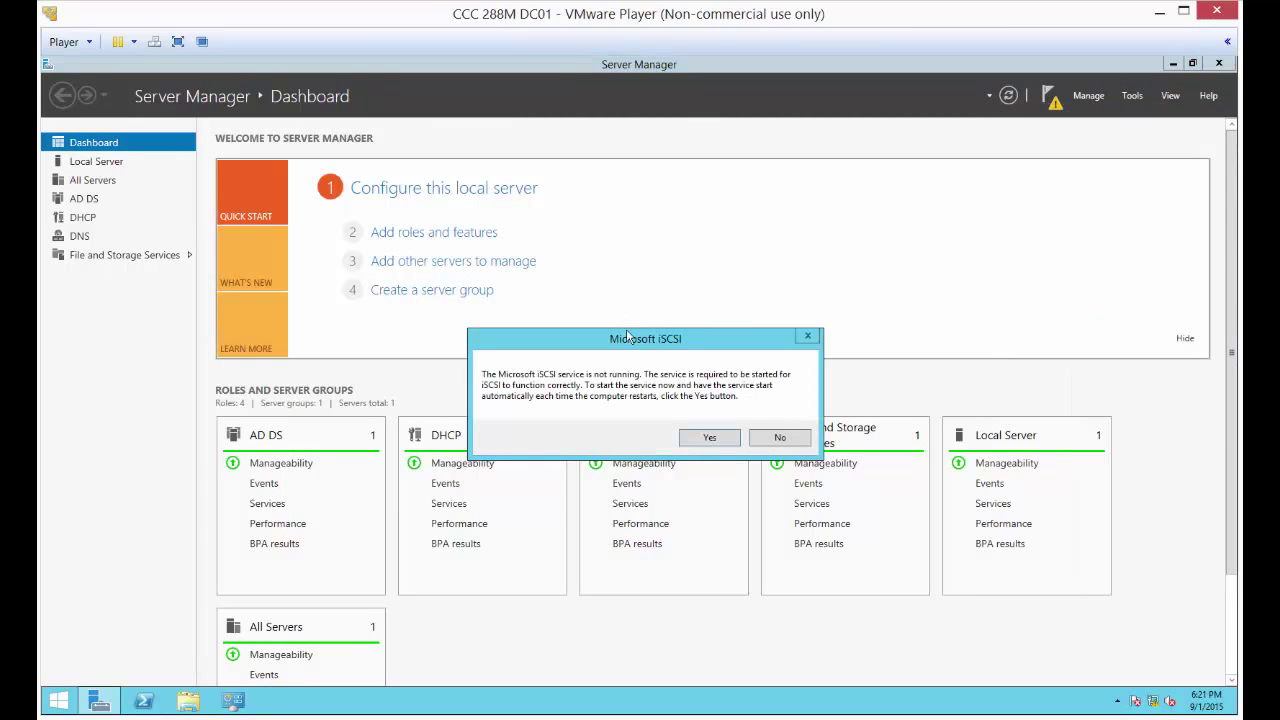
left_click(709, 437)
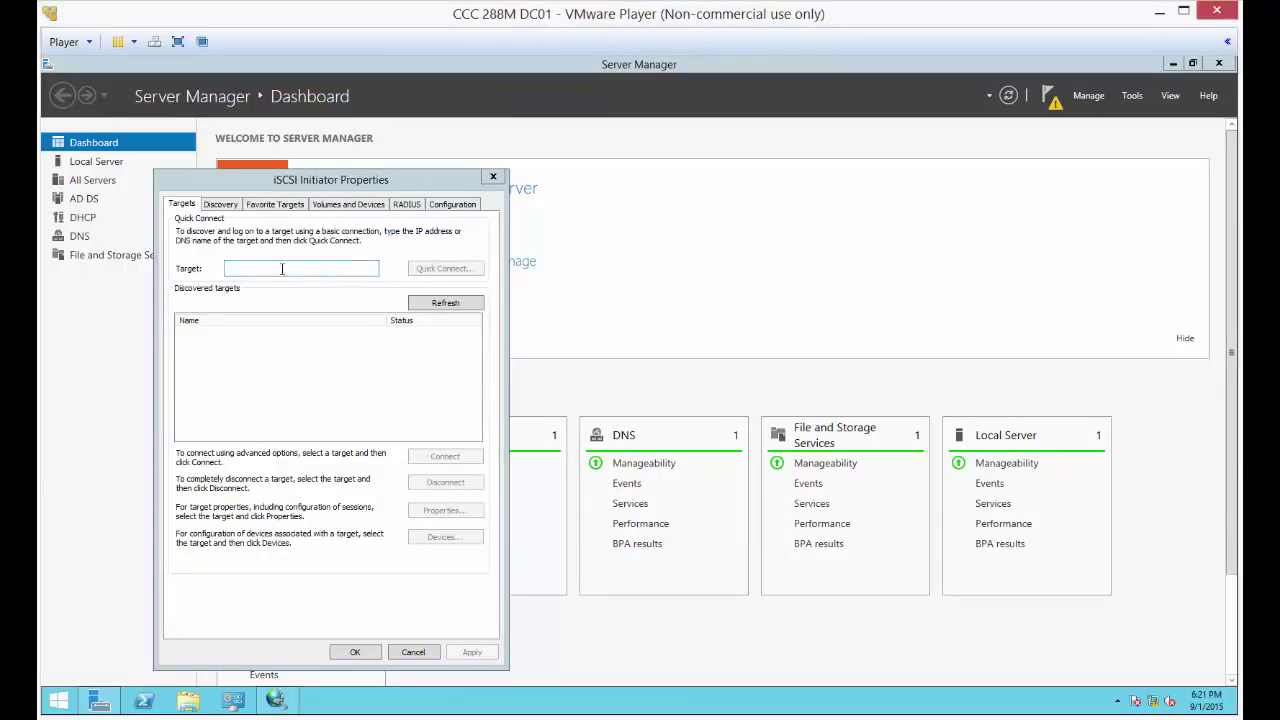
- Enter target 192.168.0.9 and copy DC01's initiator name from the Configuration tab
left_click(282, 268)
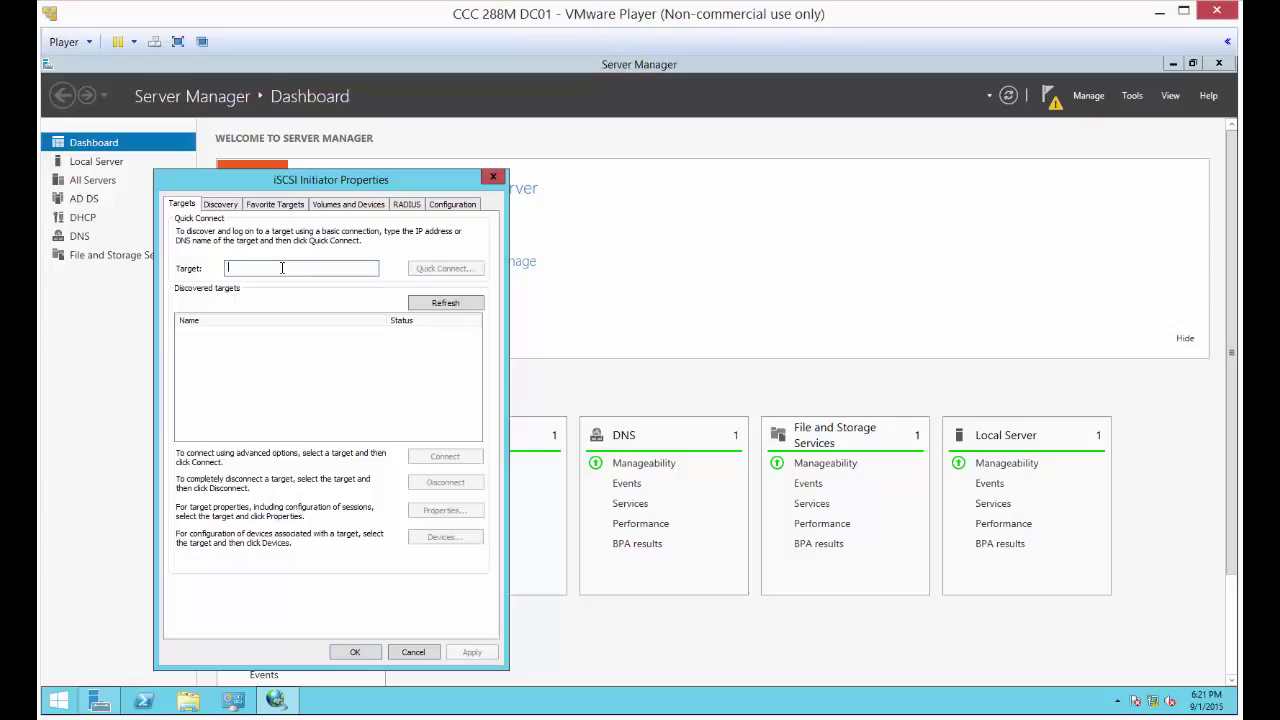
type("192.168.0.9")
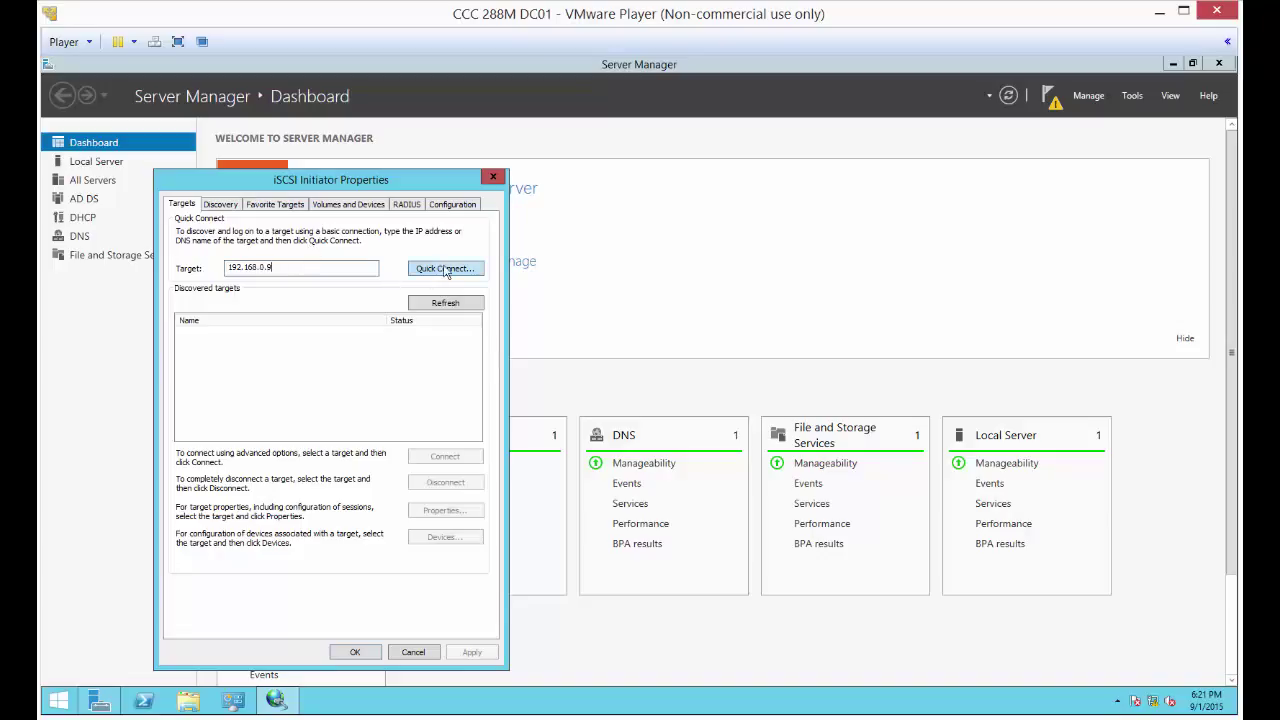
left_click(453, 205)
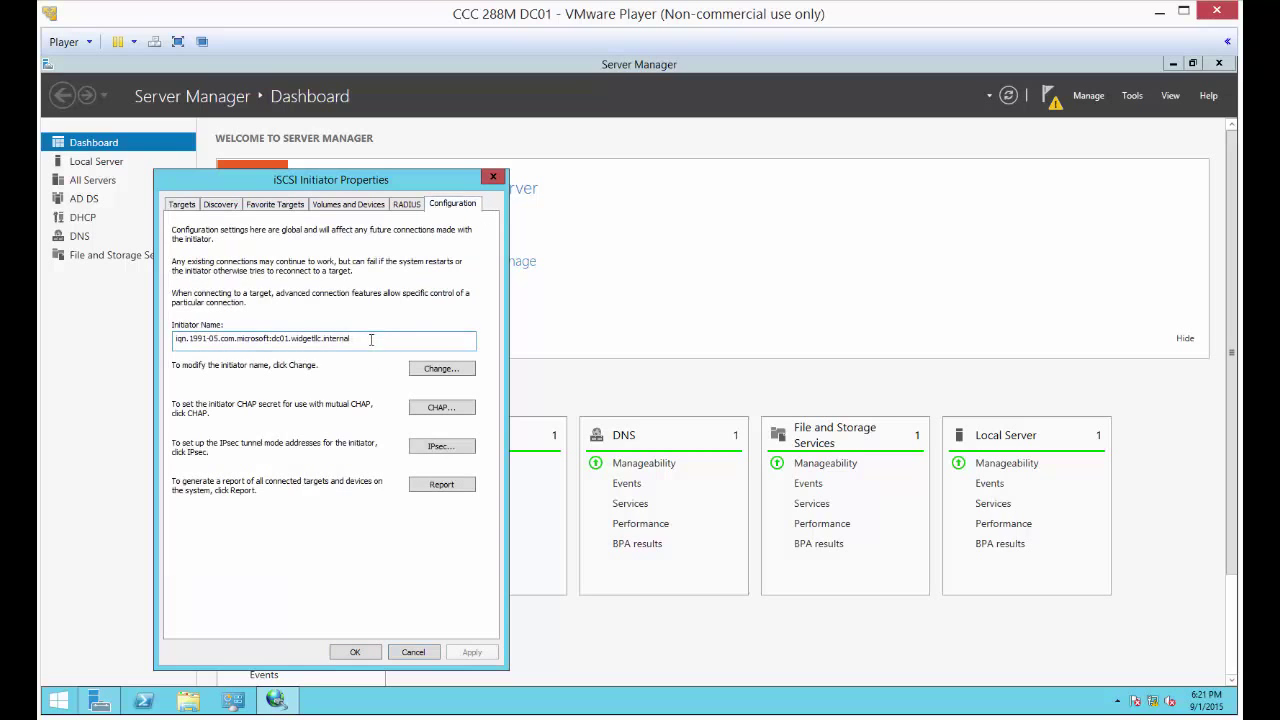
double_click(238, 340)
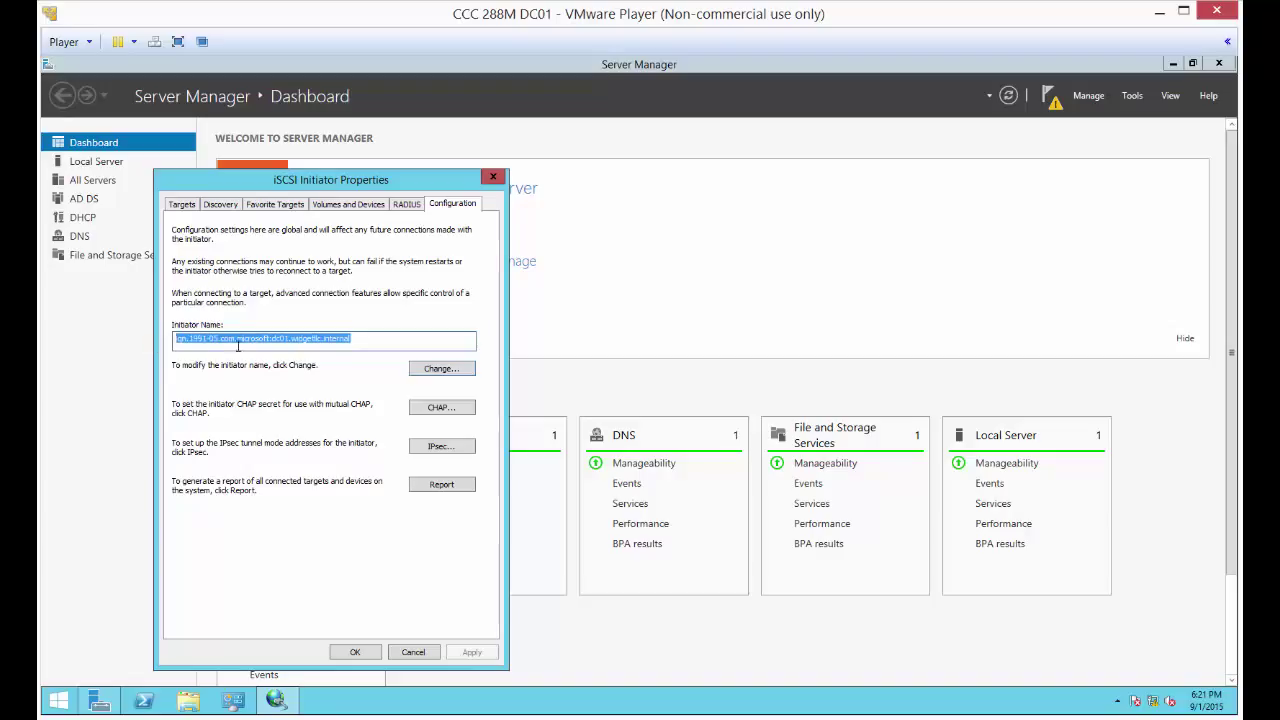
right_click(246, 341)
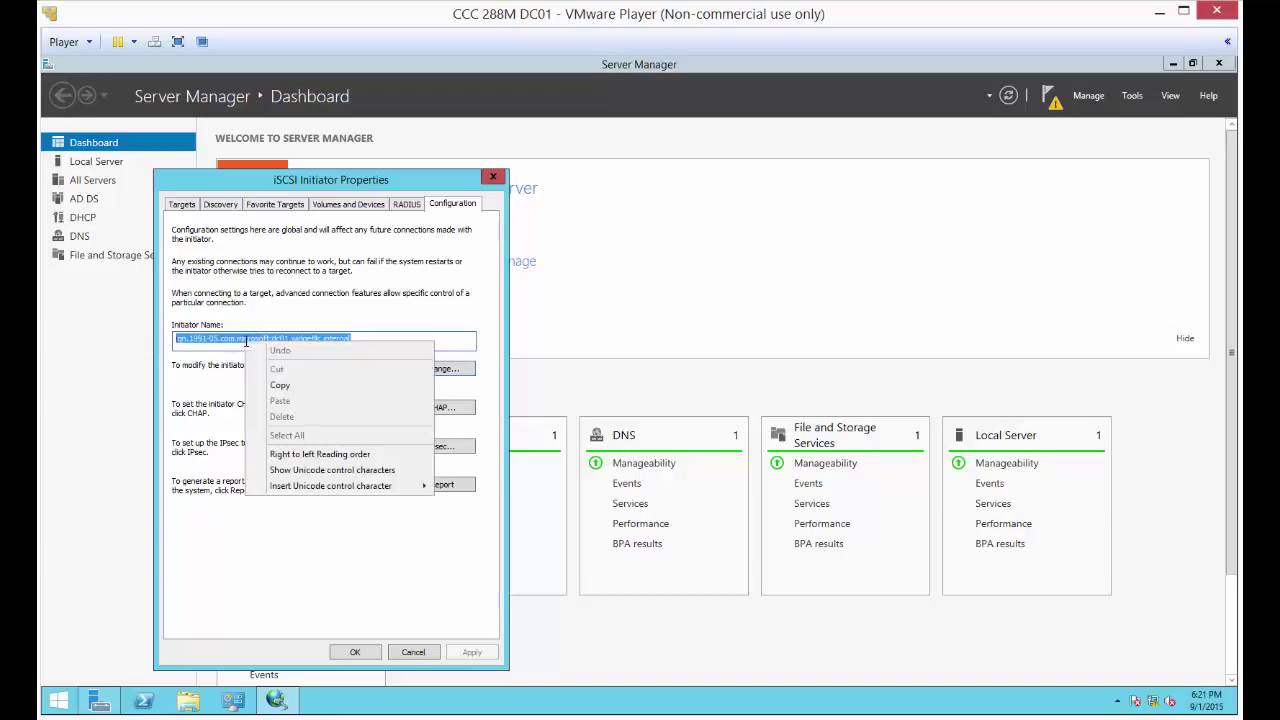
left_click(276, 384)
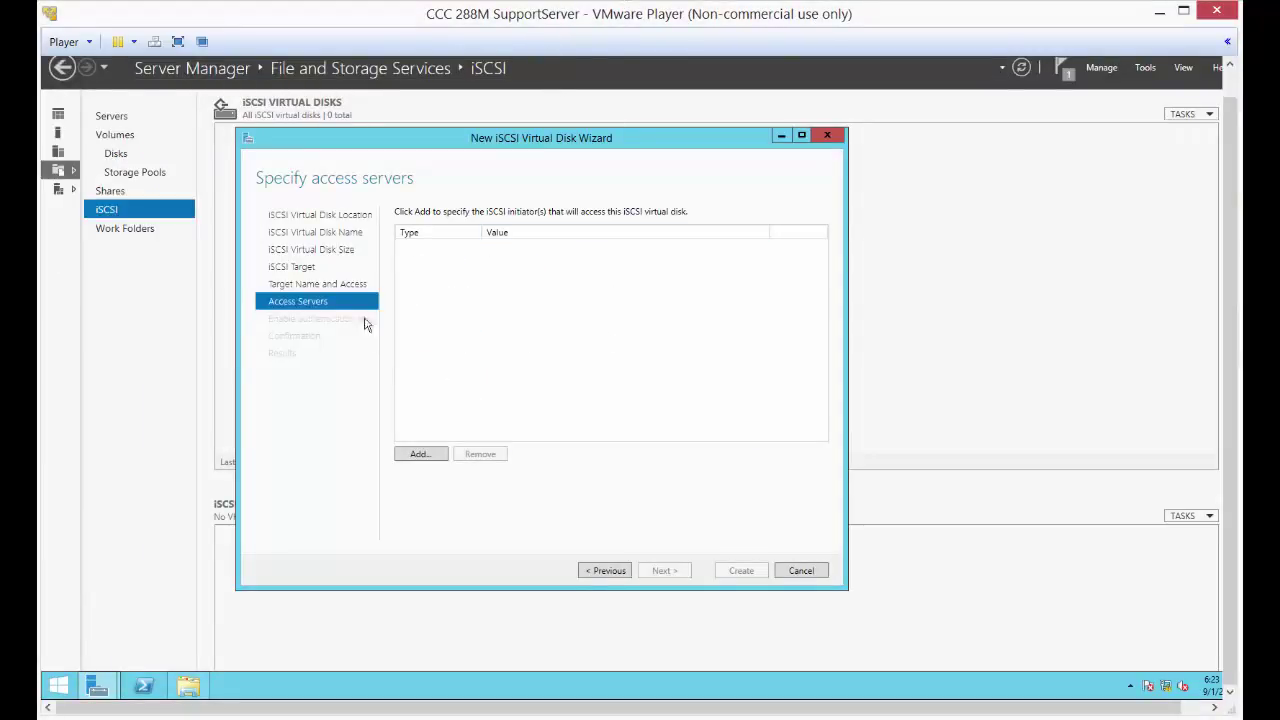
- Add DC01's IQN (iqn.1991-05.com.microsoft:dc01.widgetllc.internal) to the iSCSI disk's access servers
left_click(413, 456)
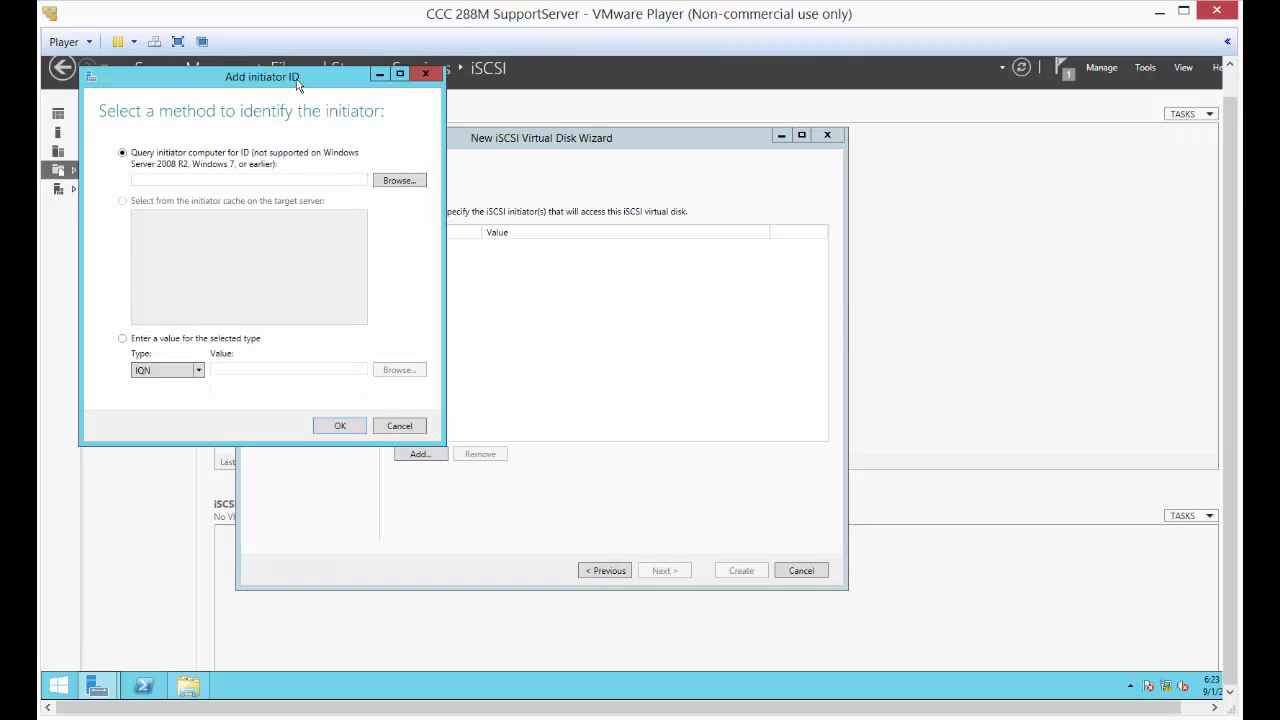
left_click_drag(297, 85, 659, 142)
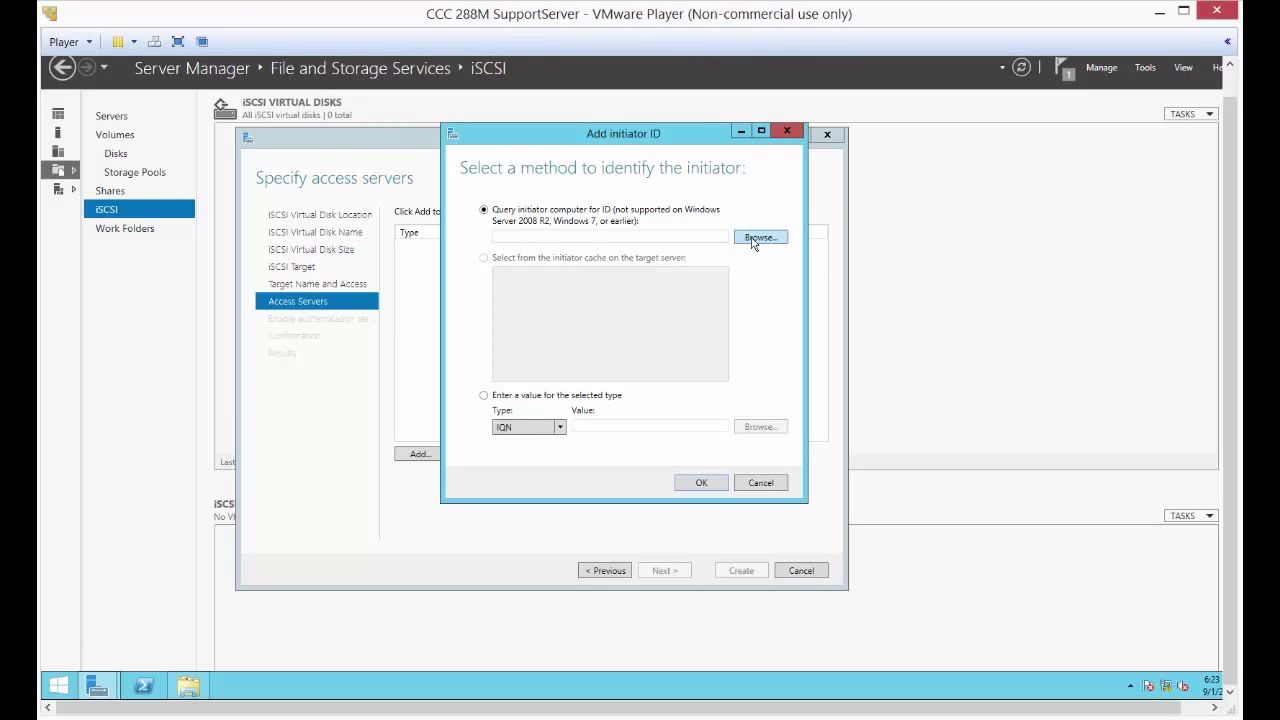
left_click(754, 240)
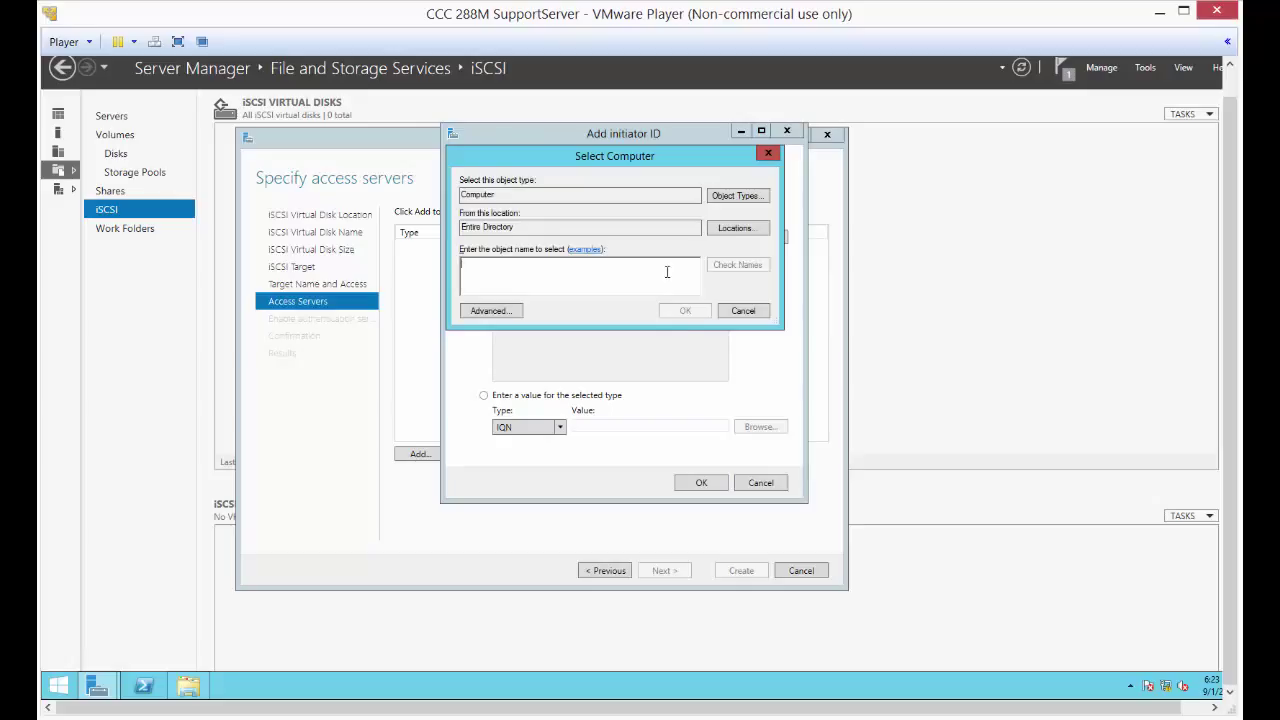
type("dc01")
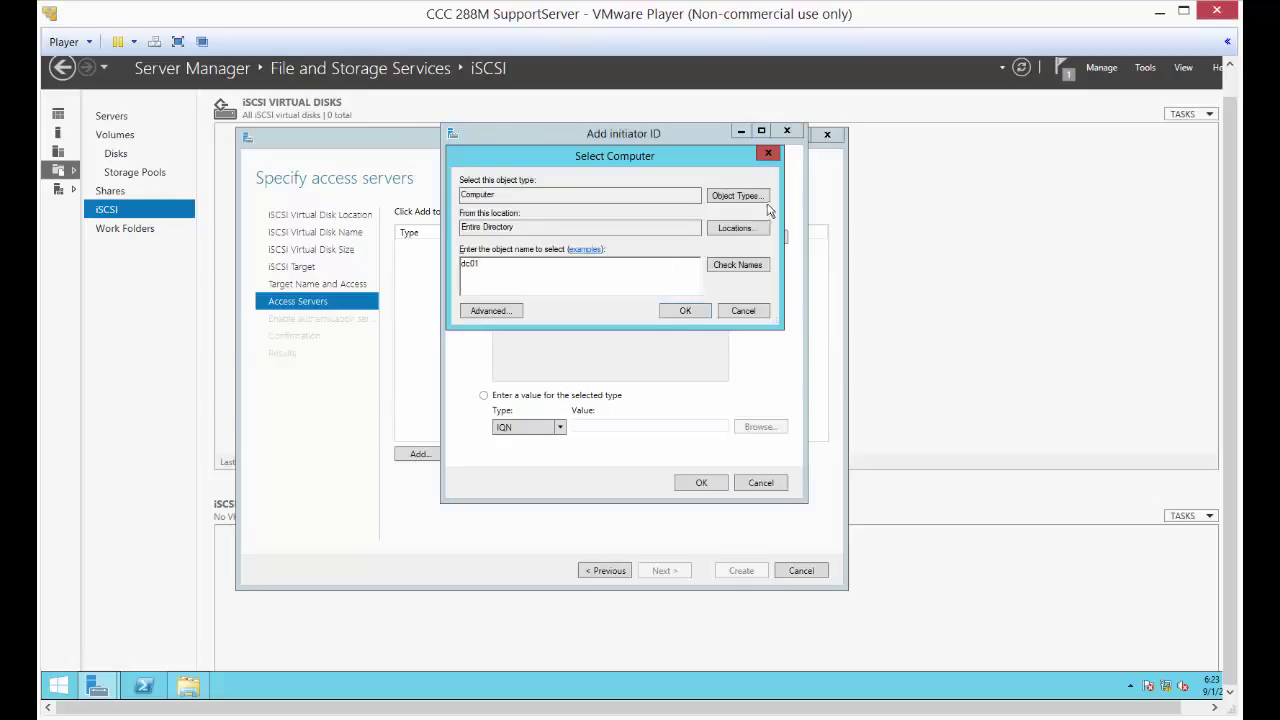
left_click(728, 266)
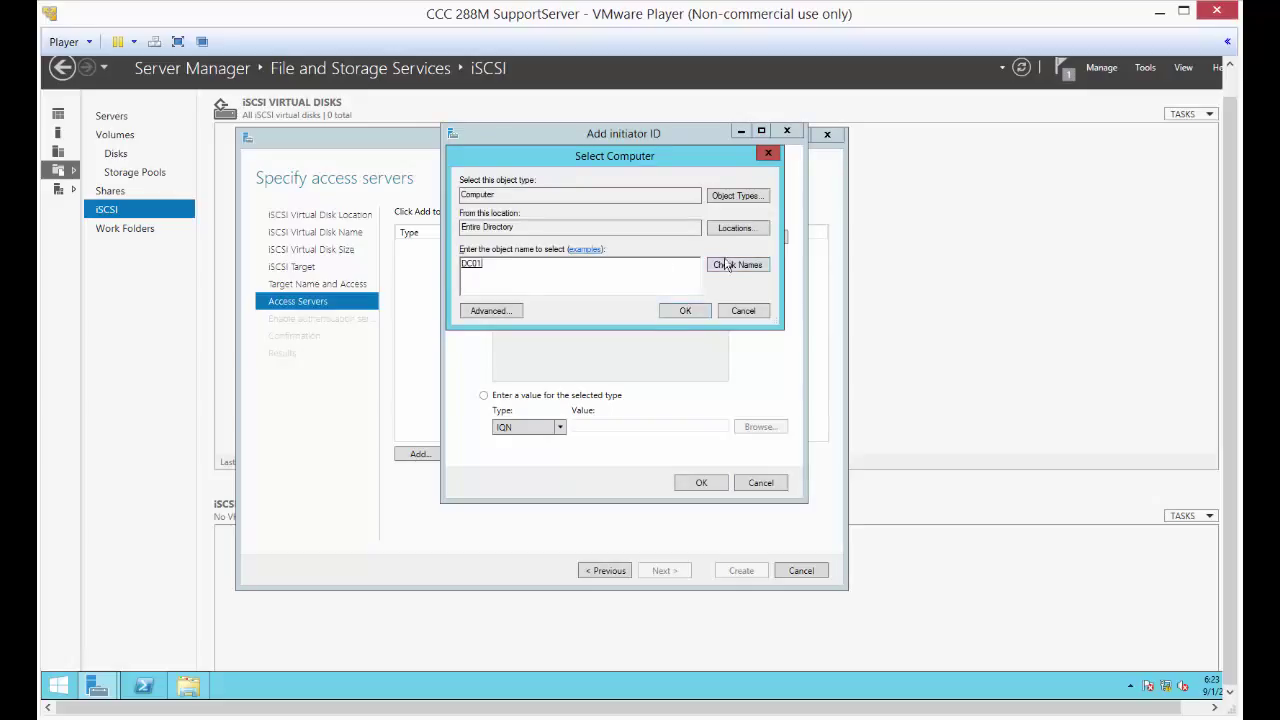
left_click(685, 311)
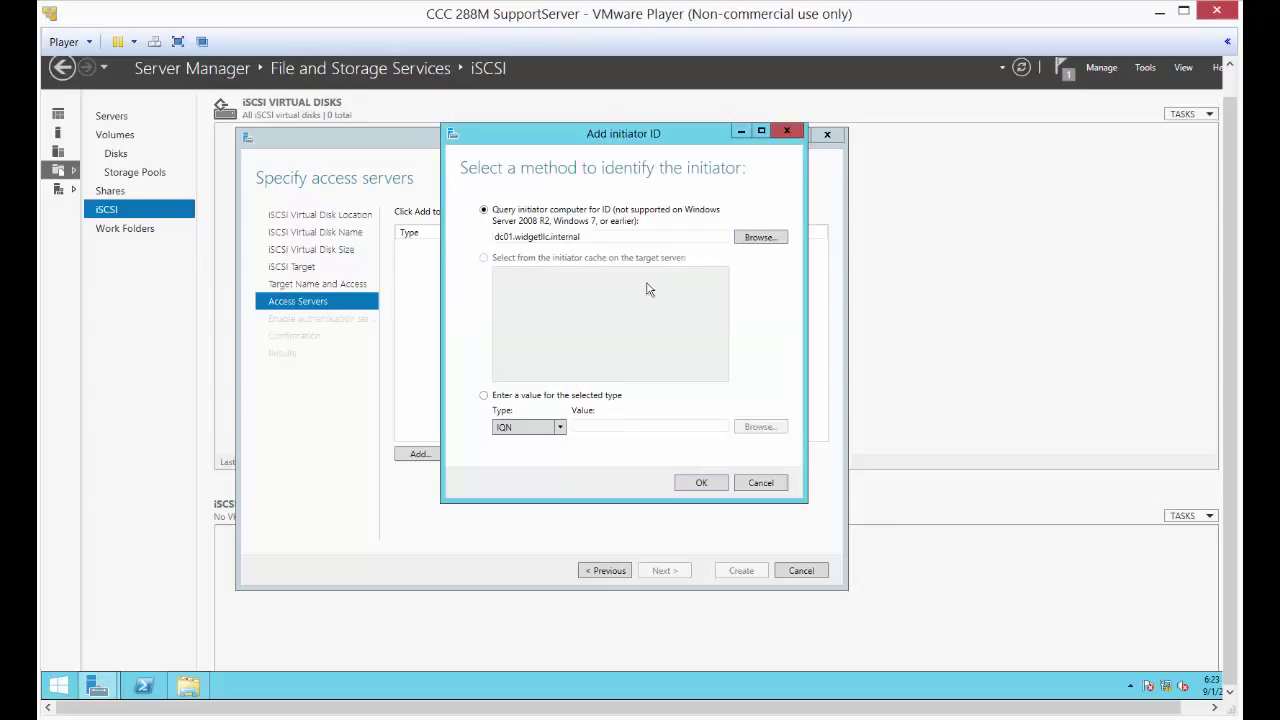
left_click(695, 488)
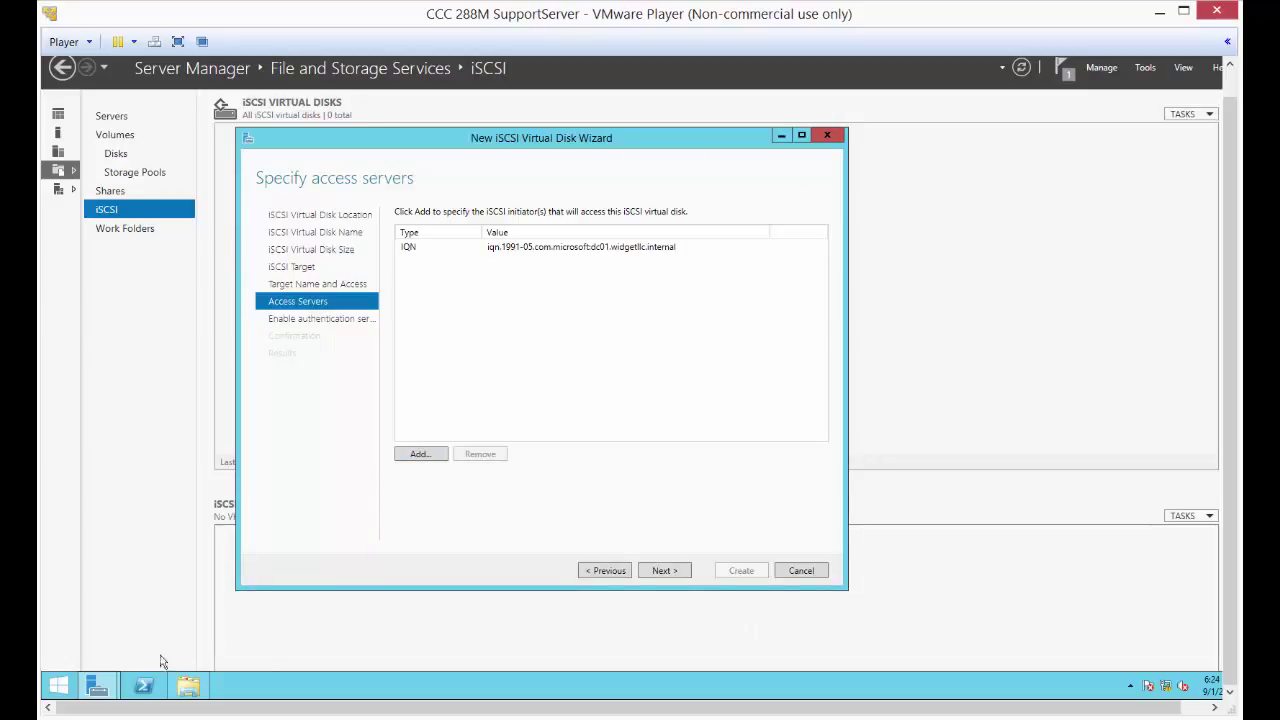
right_click(62, 686)
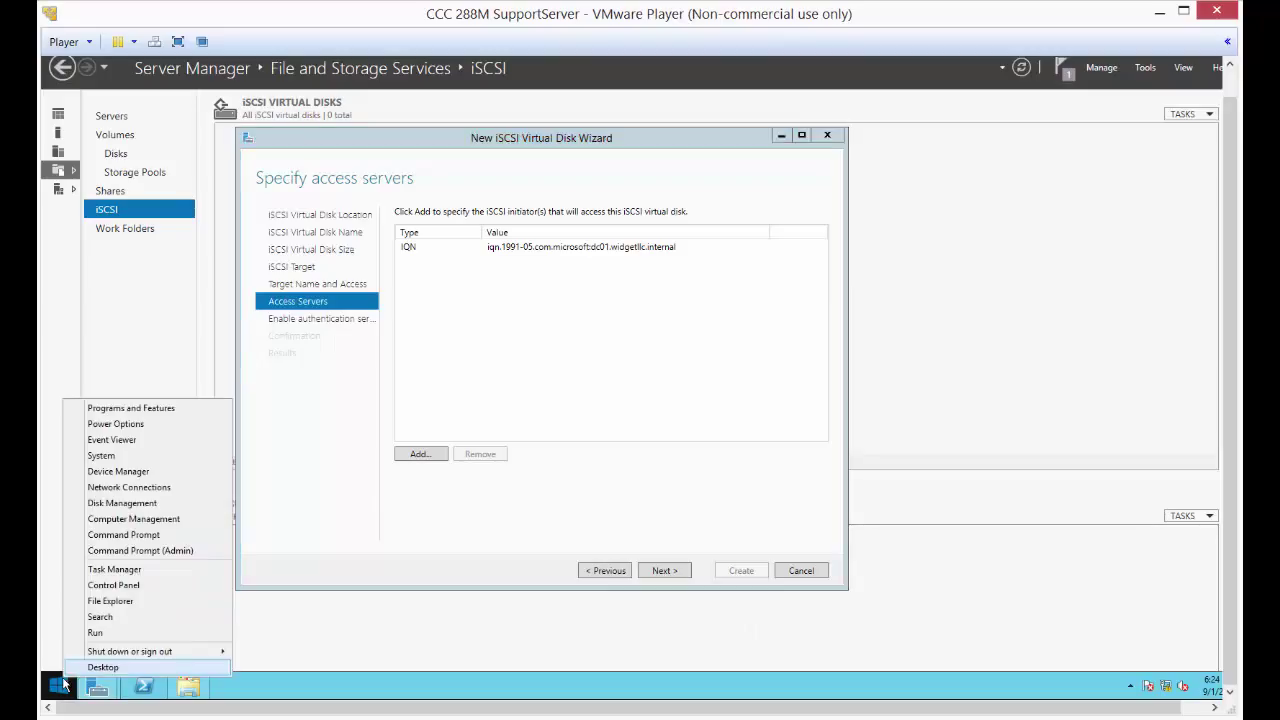
left_click(127, 634)
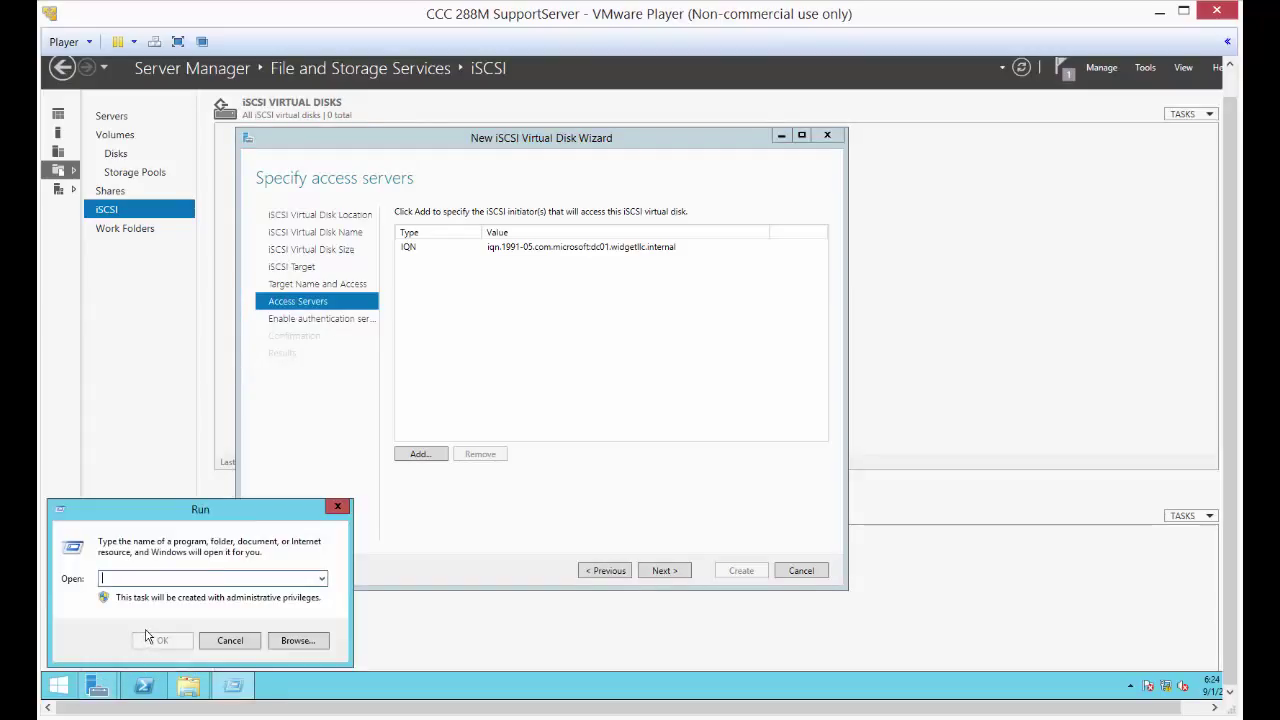
type("rot")
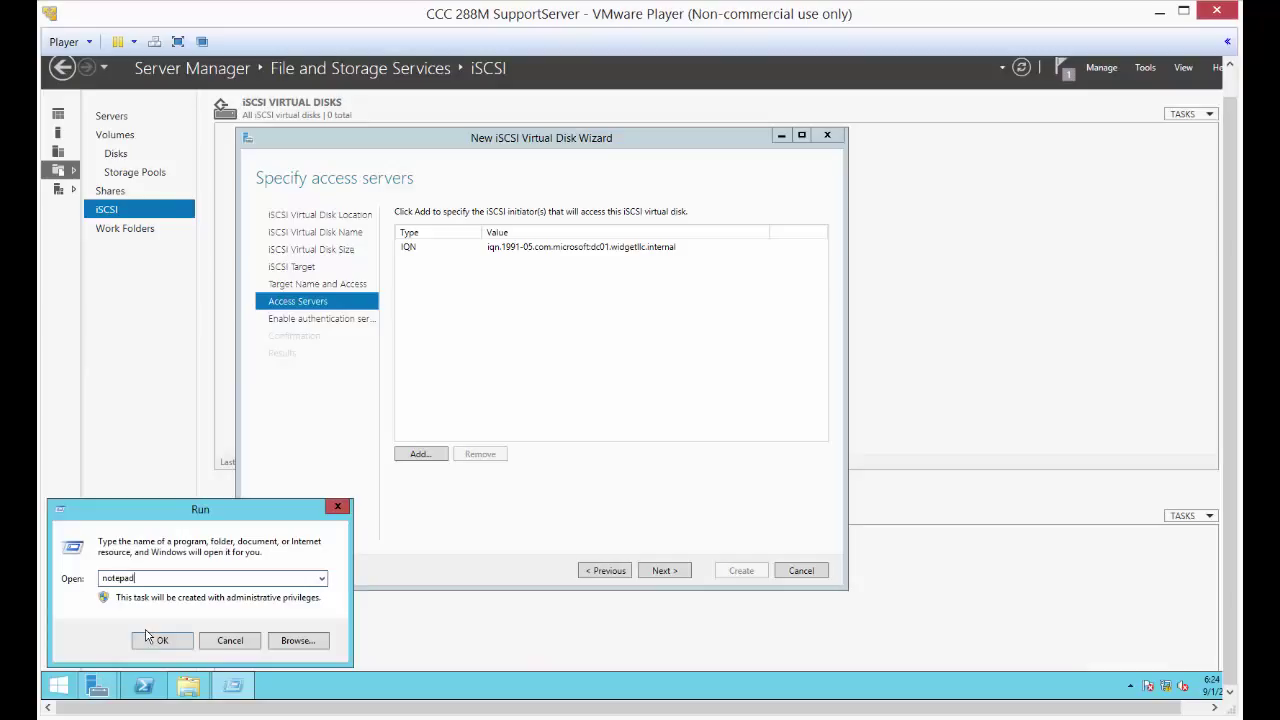
left_click(148, 636)
key("ctrl+v")
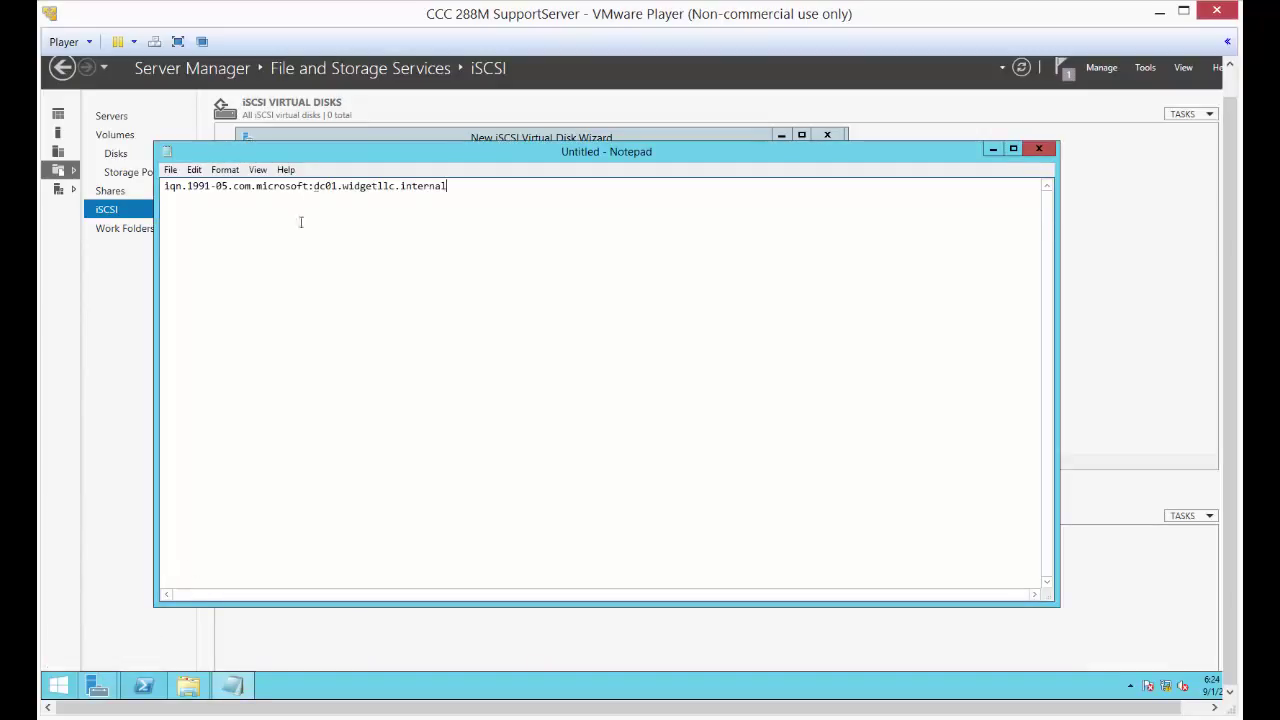
left_click_drag(380, 154, 614, 285)
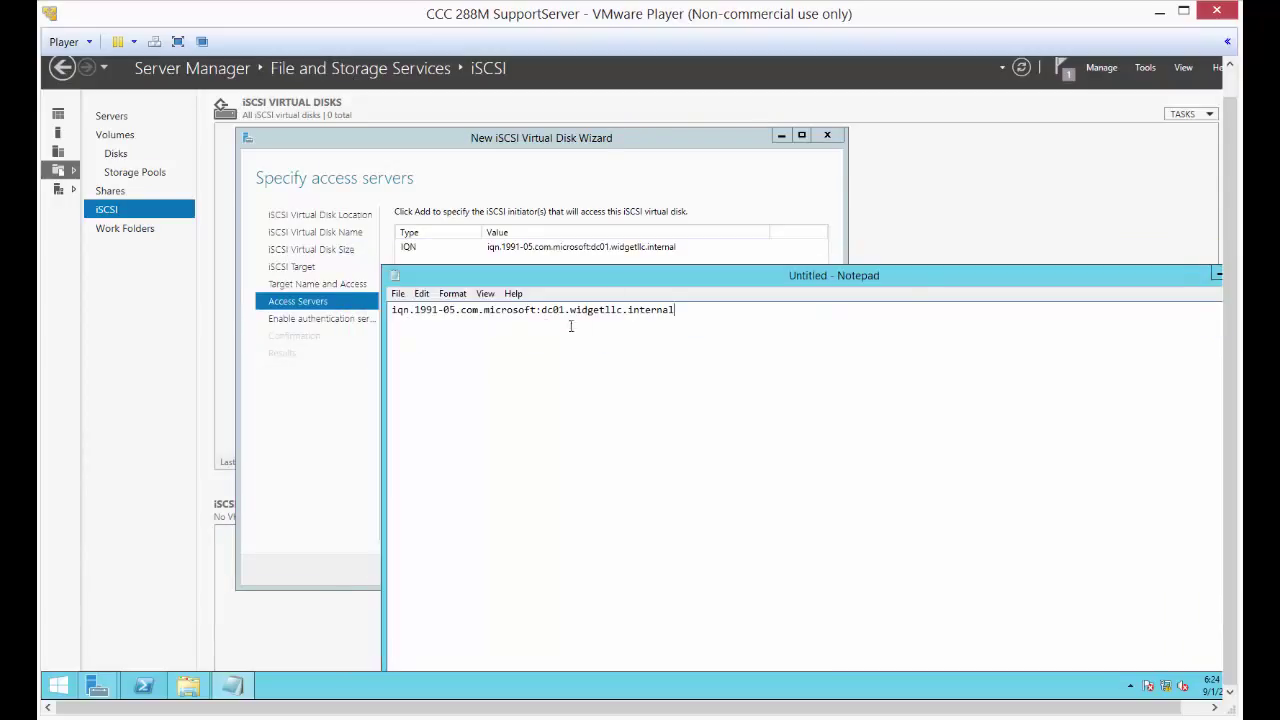
left_click_drag(929, 278, 684, 221)
left_click(1020, 218)
left_click(680, 359)
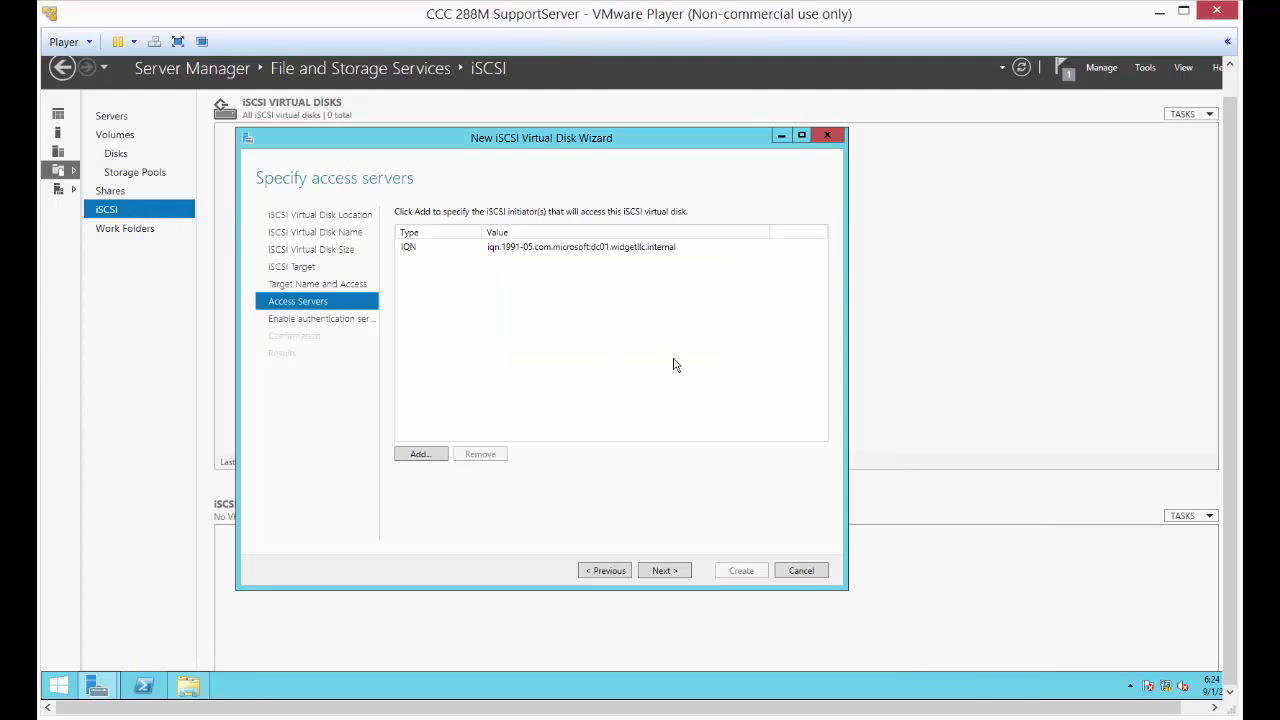
- Skip CHAP authentication, then create the 1.00 GB ISCSITarget disk and iscsitarget target
left_click(680, 574)
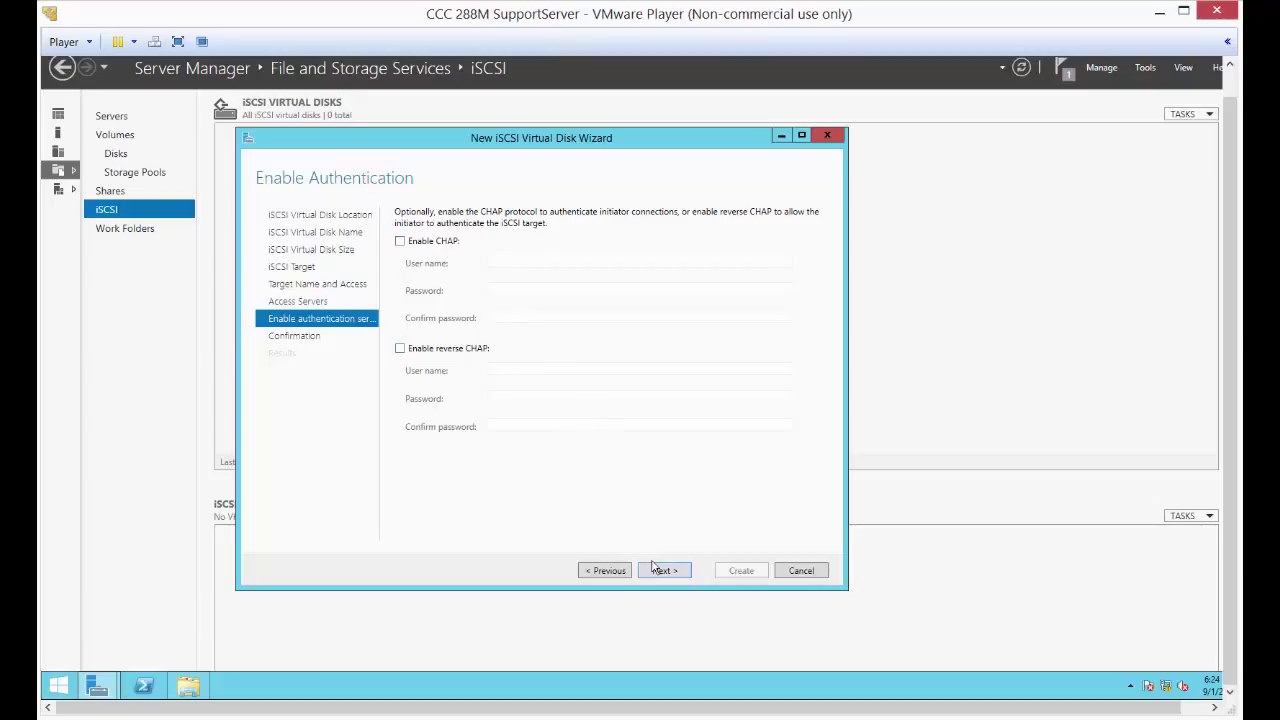
left_click(659, 571)
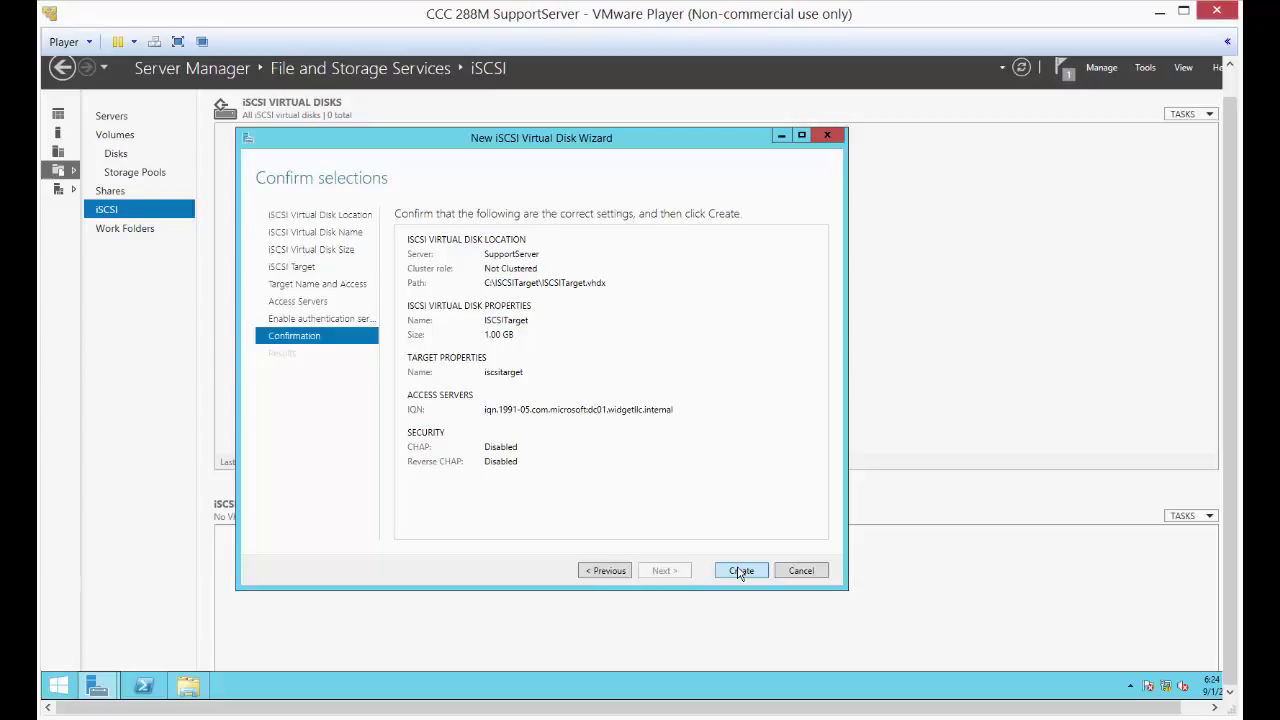
left_click(740, 571)
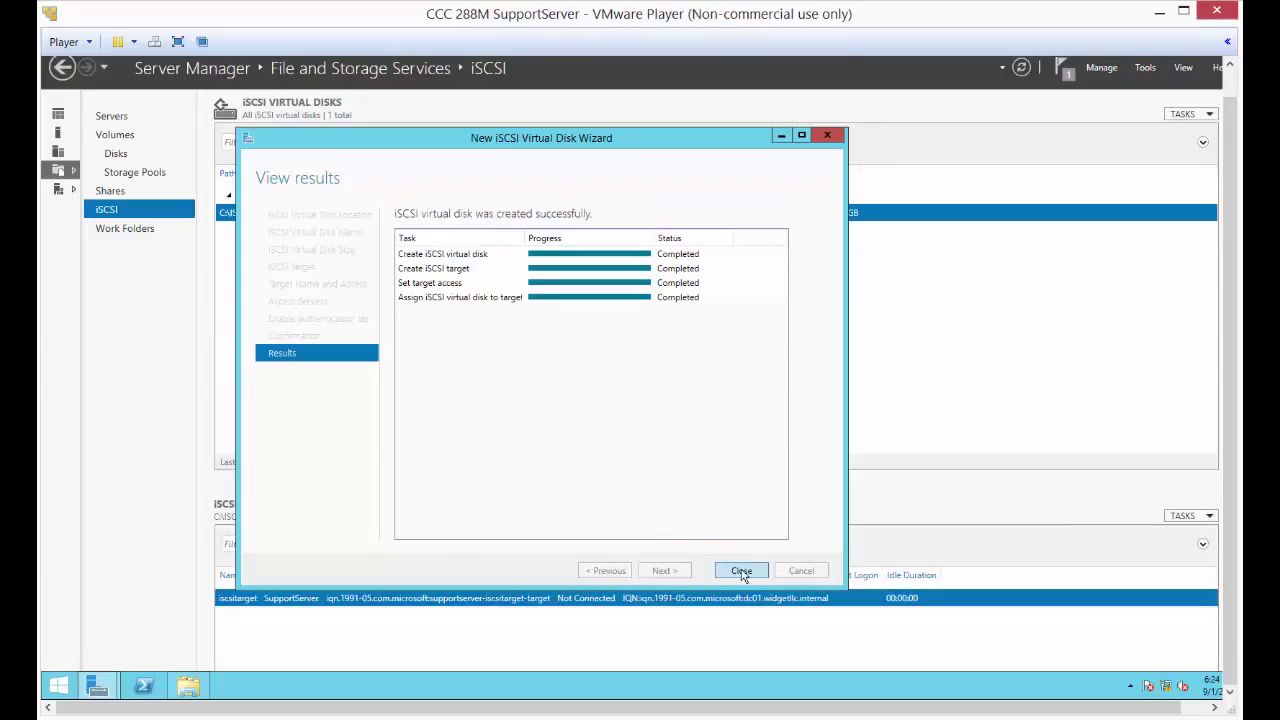
left_click(741, 571)
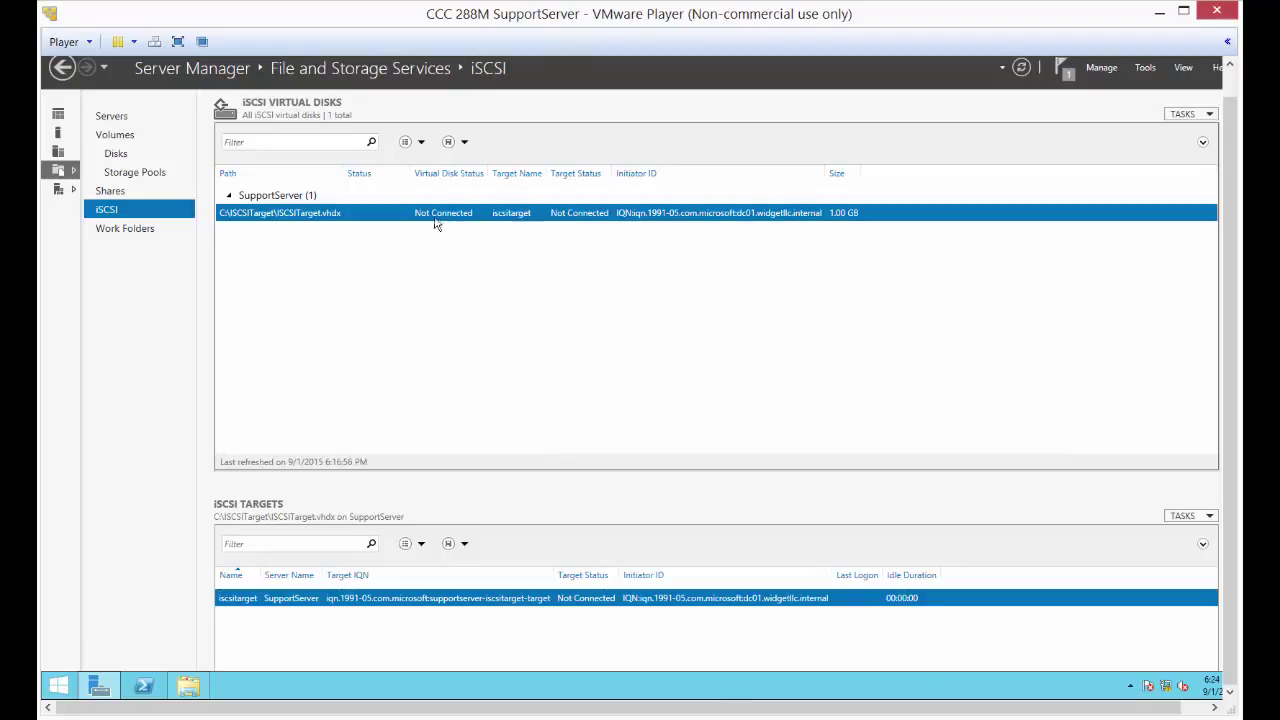
- On DC01, quick-connect the iSCSI Initiator to the target at 192.168.0.9
mouse_move(737, 708)
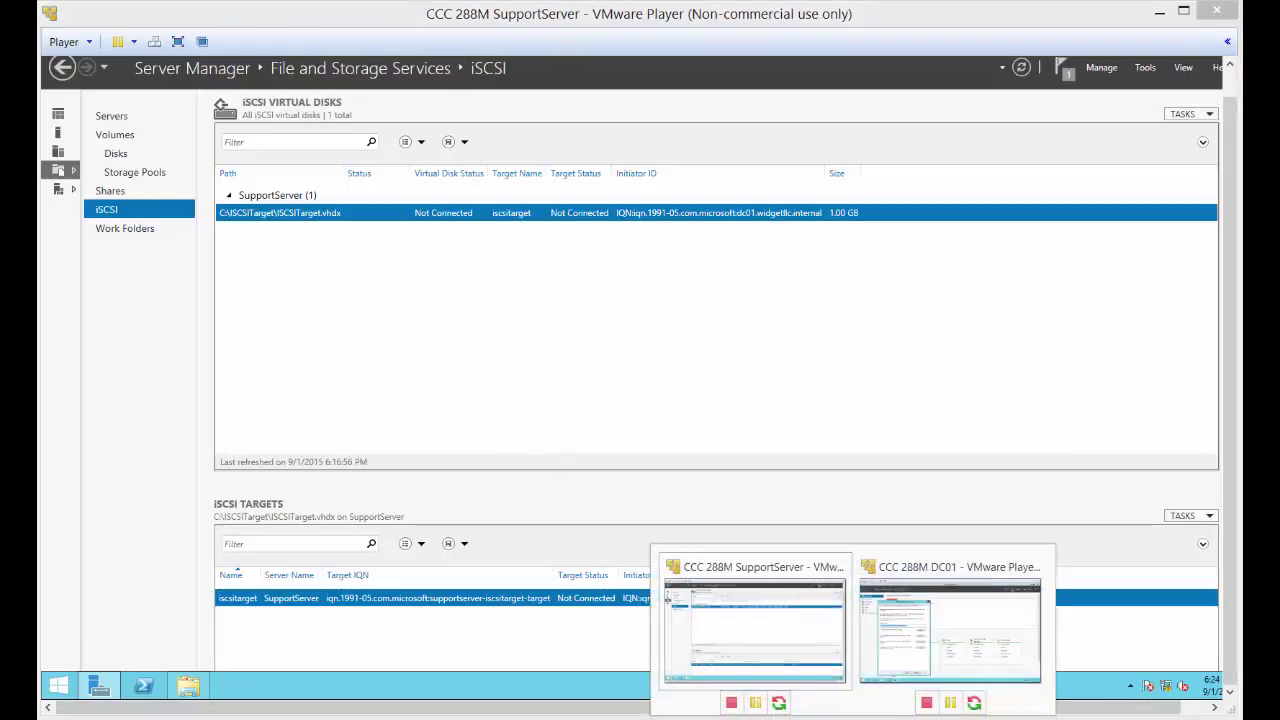
left_click(915, 645)
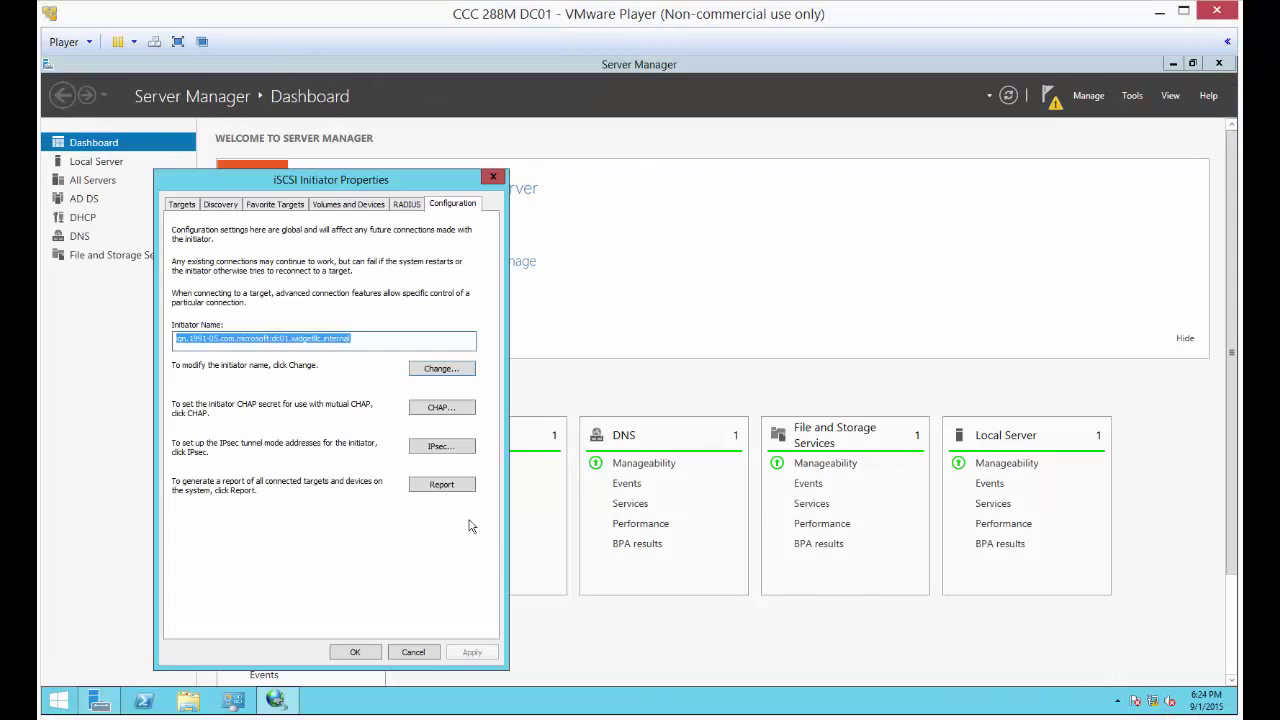
left_click(181, 205)
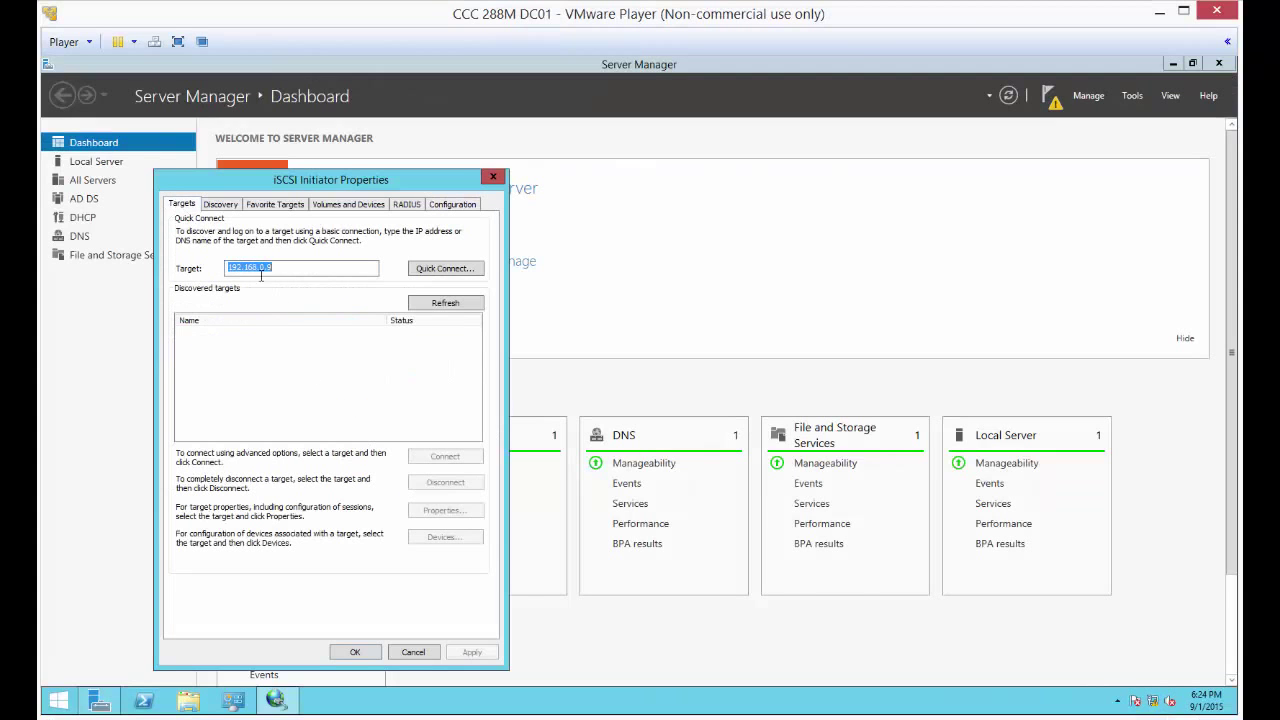
left_click(432, 277)
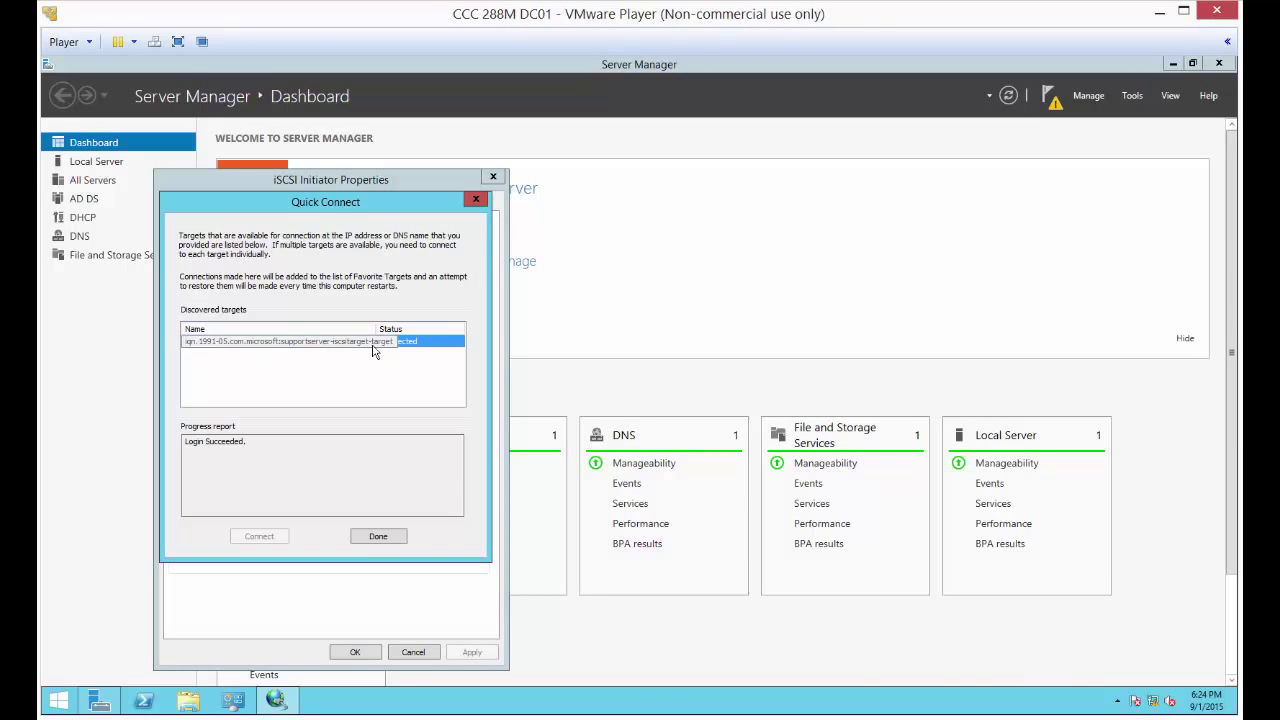
left_click(388, 537)
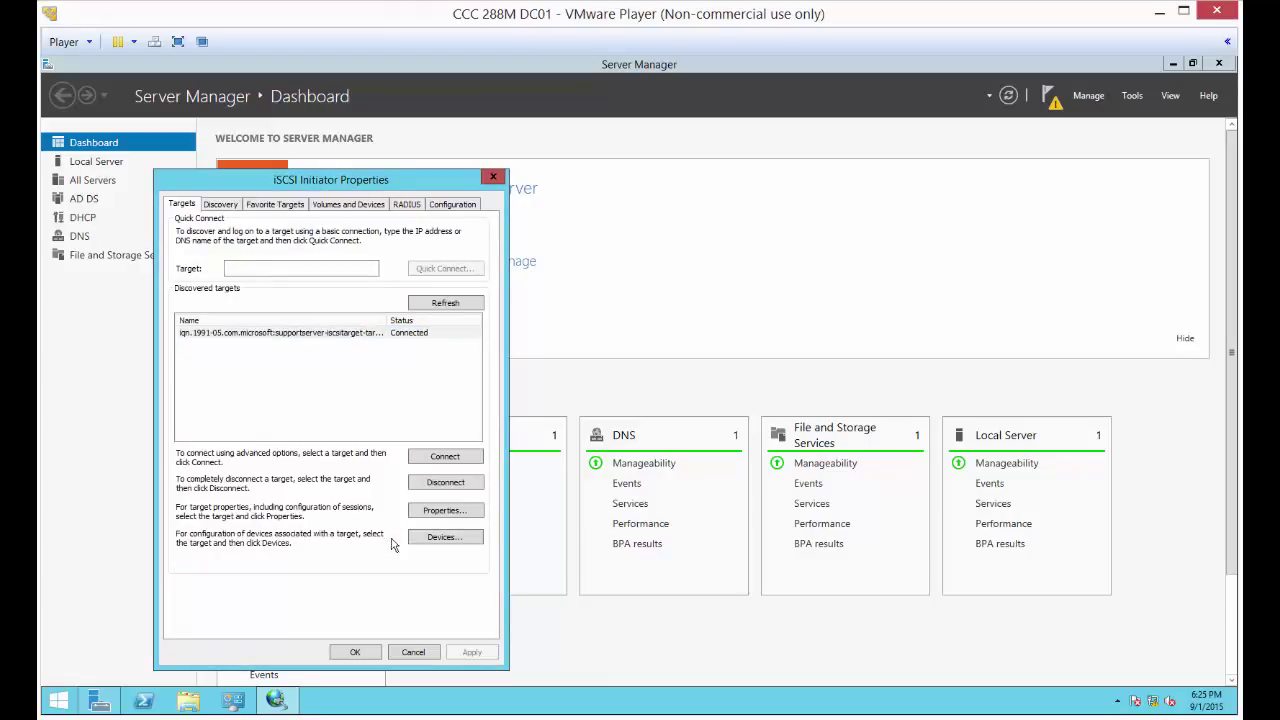
left_click(355, 652)
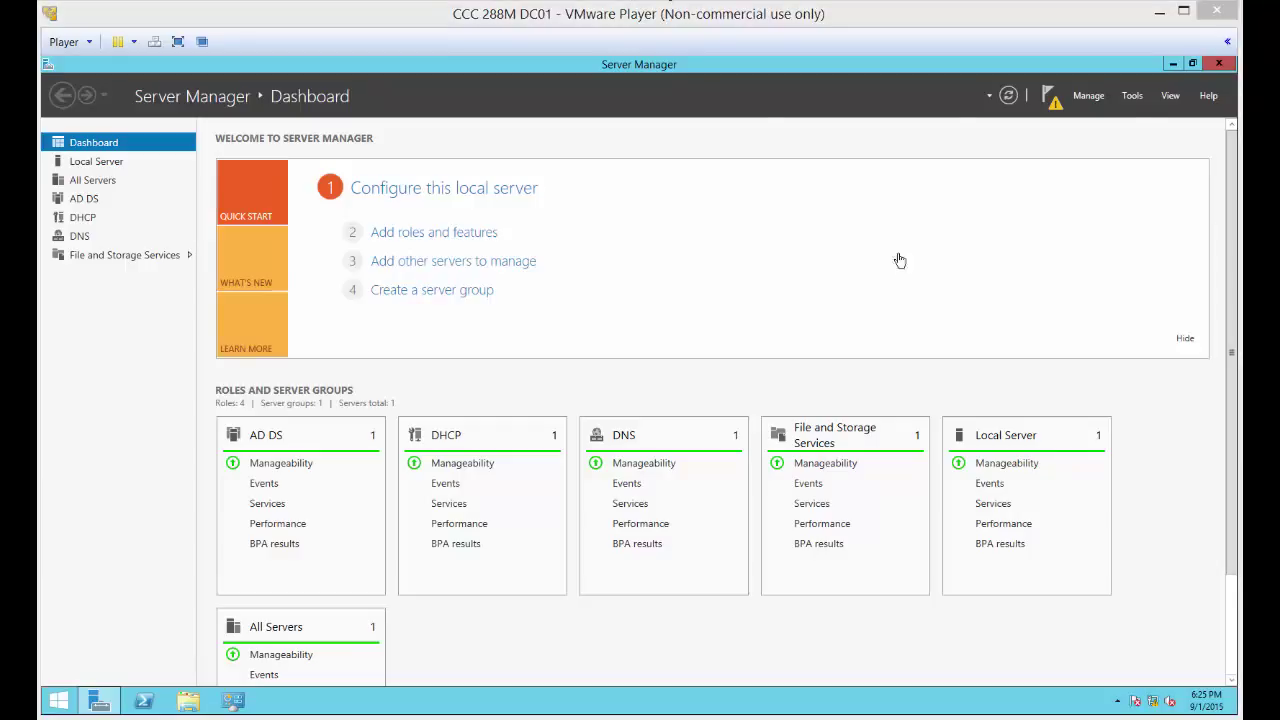
- In Computer Management's Disk Management, bring the 1 GB Disk 1 online
left_click(1133, 98)
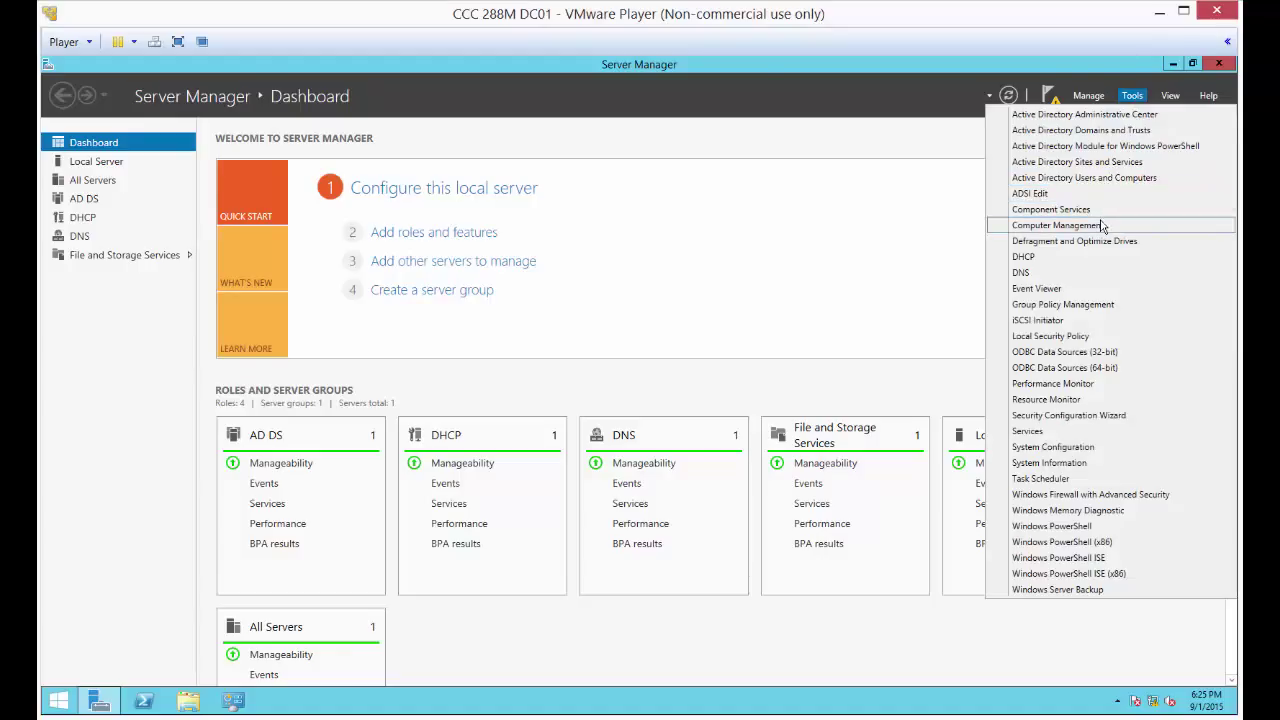
left_click(1102, 226)
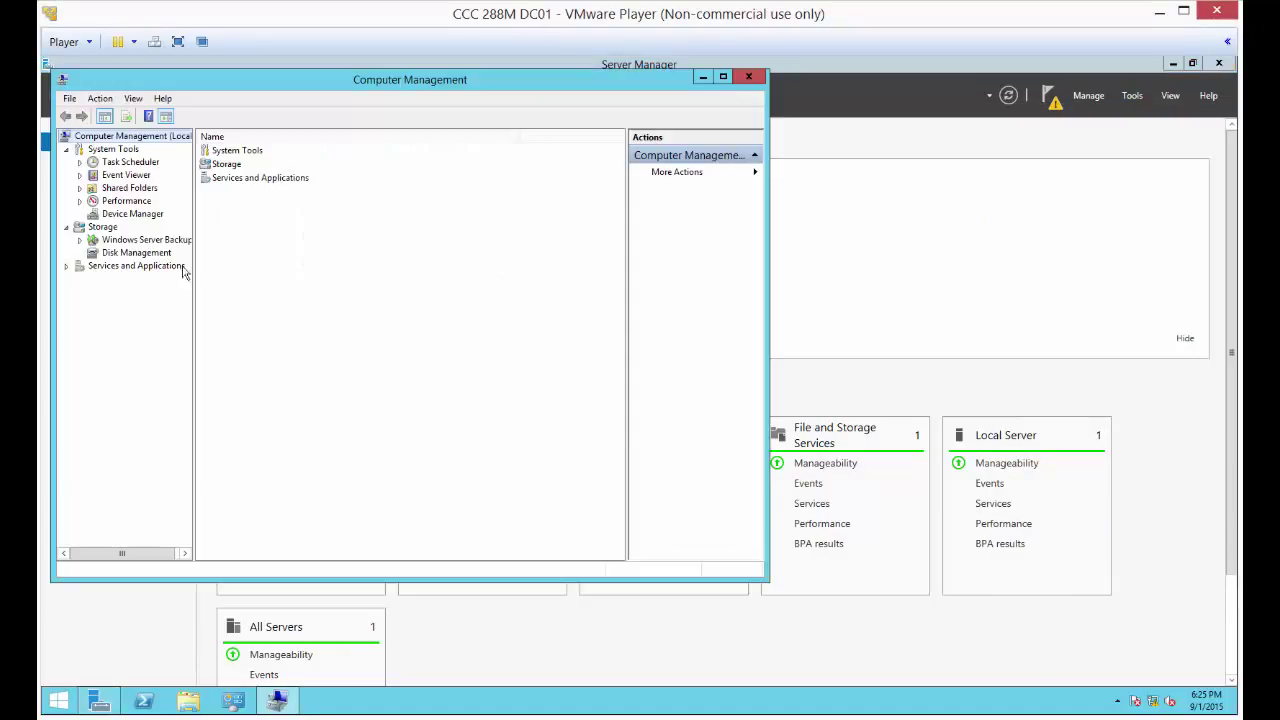
left_click(136, 253)
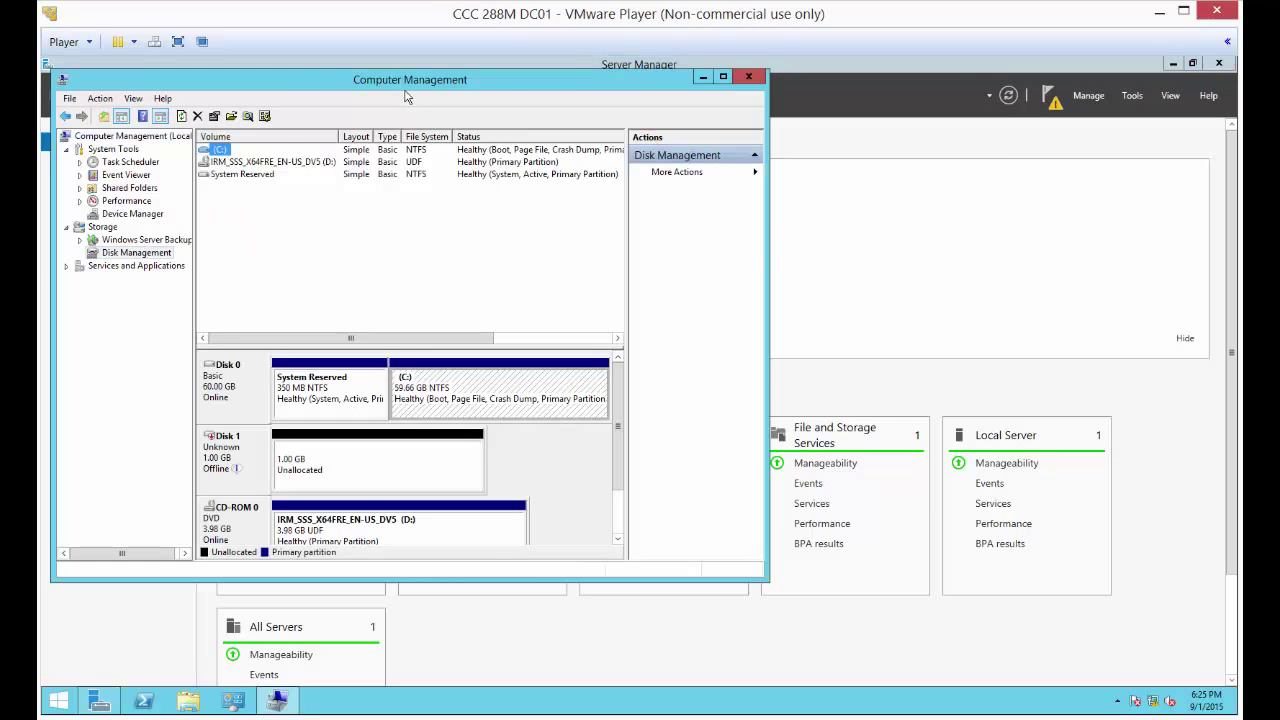
left_click_drag(407, 95, 639, 104)
mouse_move(448, 478)
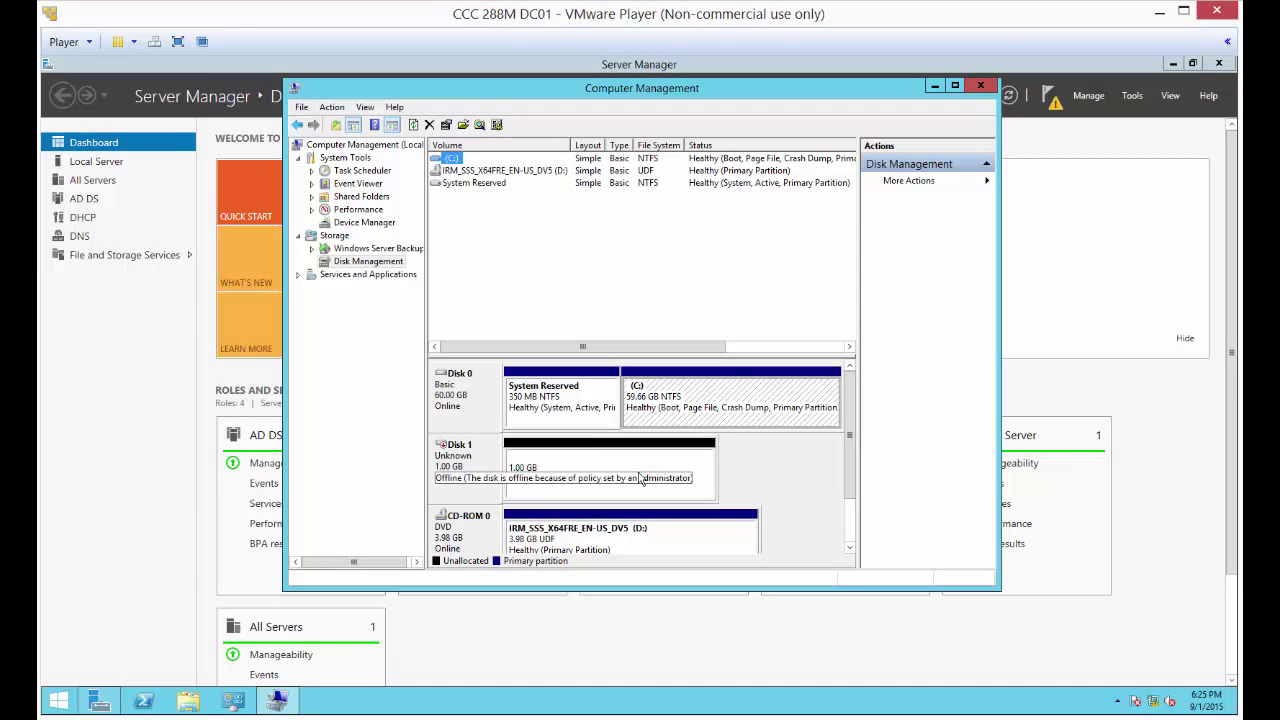
left_click(460, 470)
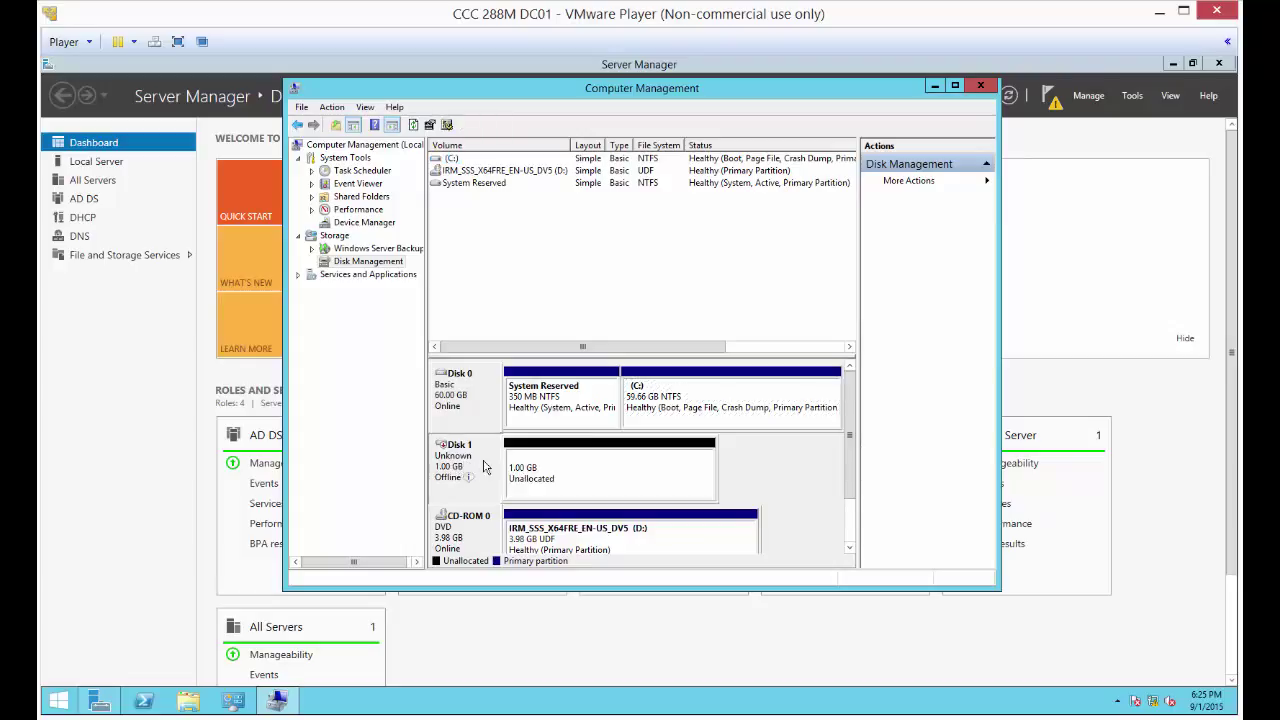
right_click(488, 467)
left_click(524, 470)
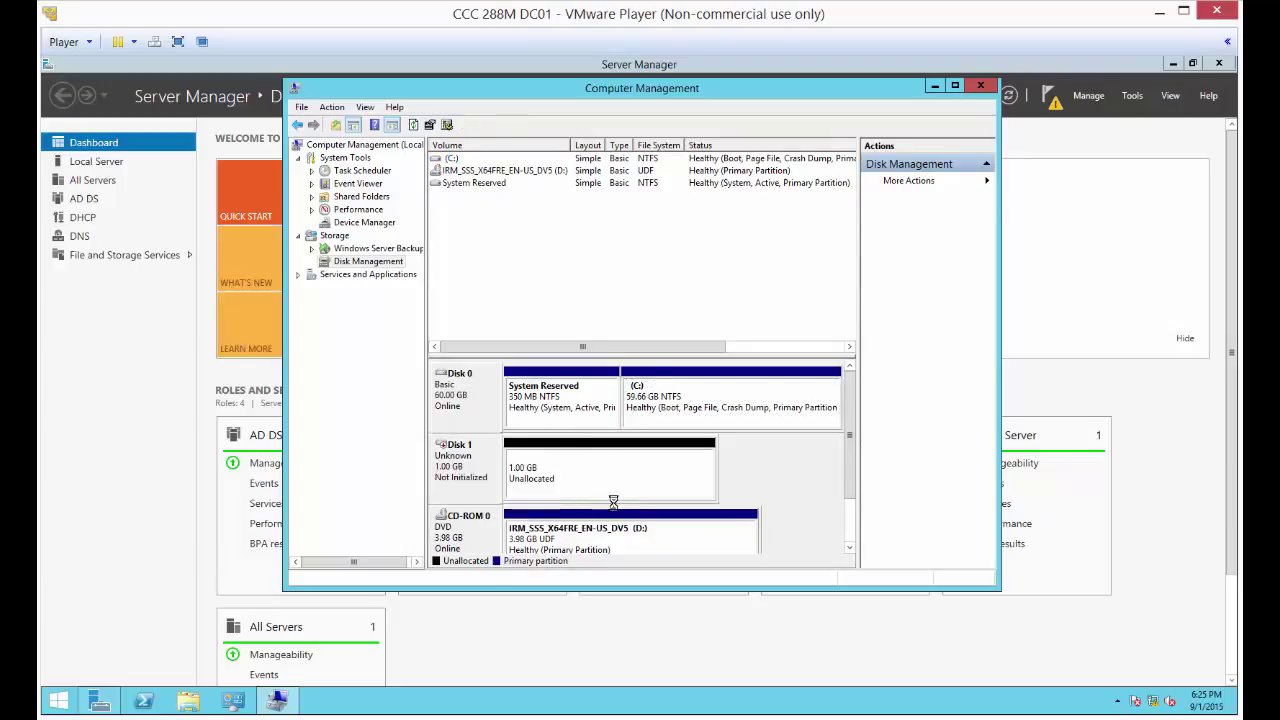
- Initialize Disk 1 with the MBR partition style
left_click(583, 462)
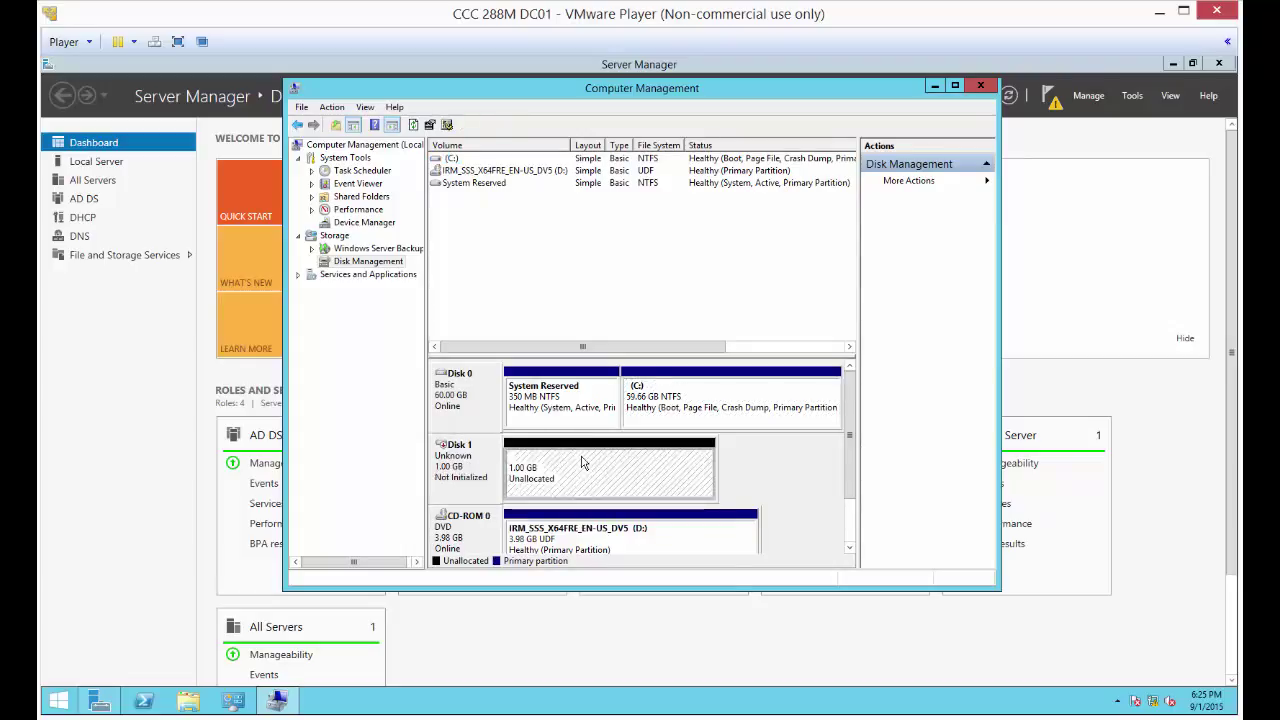
right_click(583, 462)
right_click(483, 466)
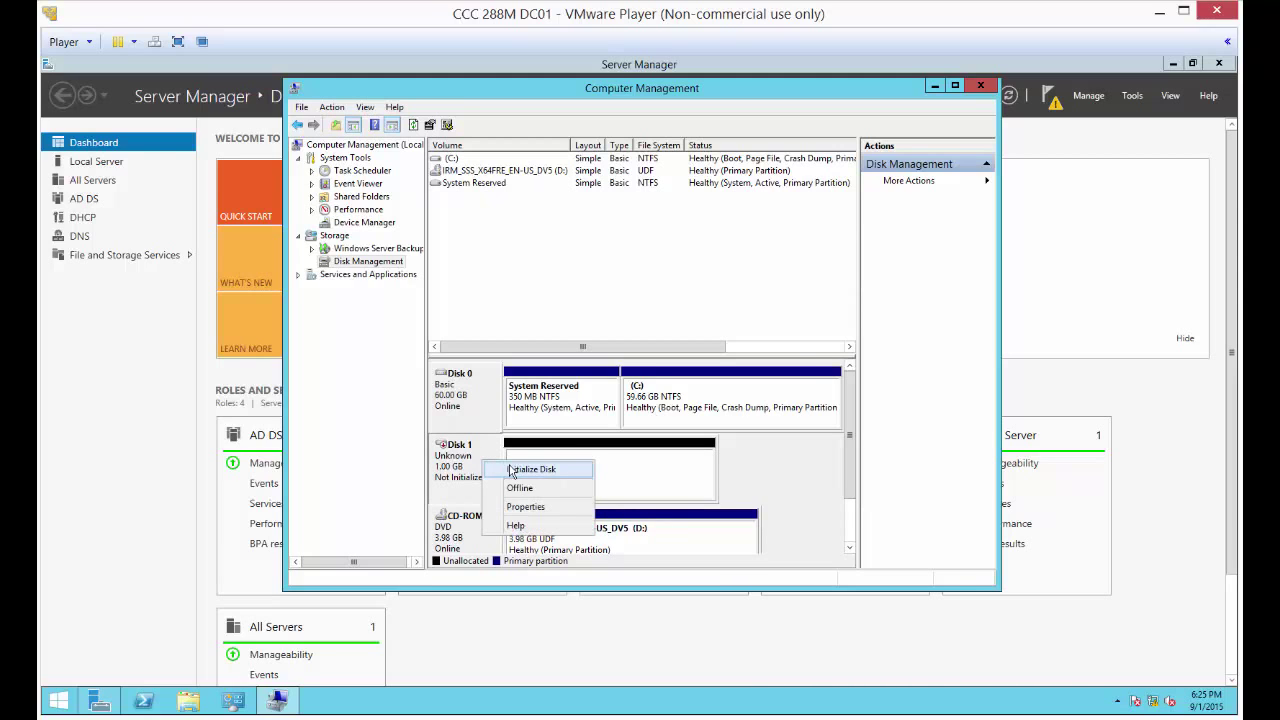
left_click(512, 470)
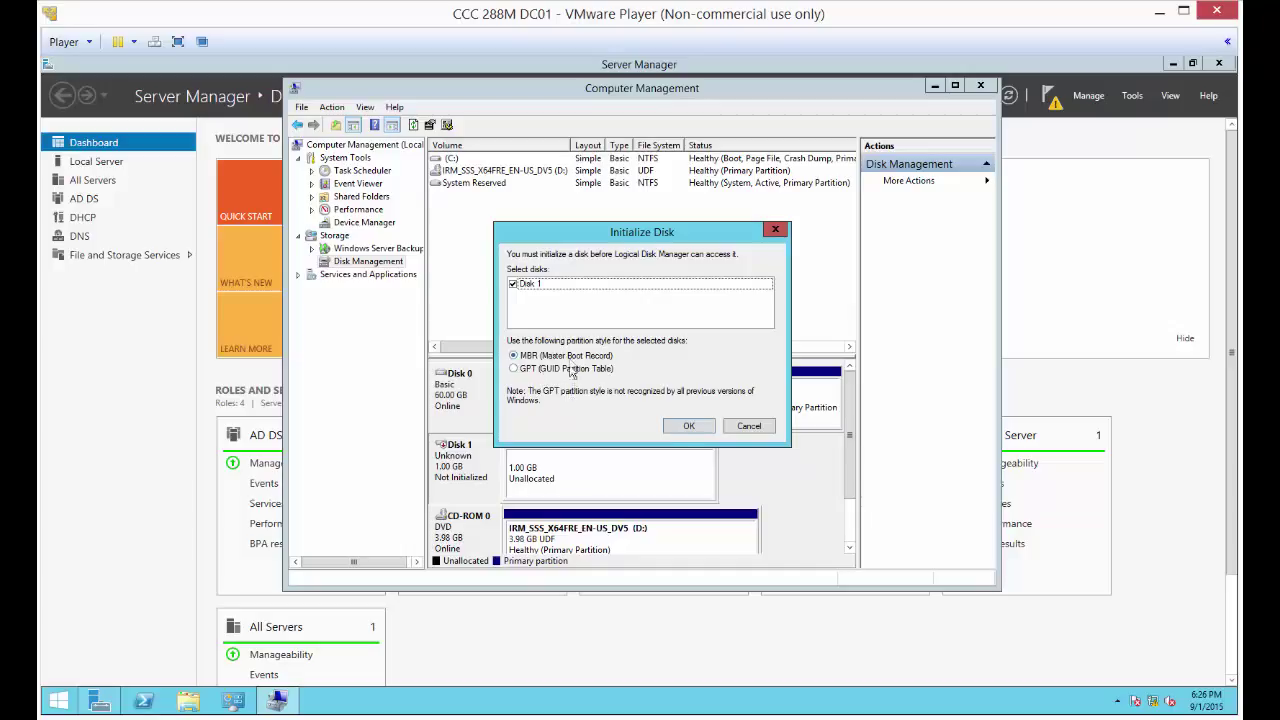
left_click(686, 427)
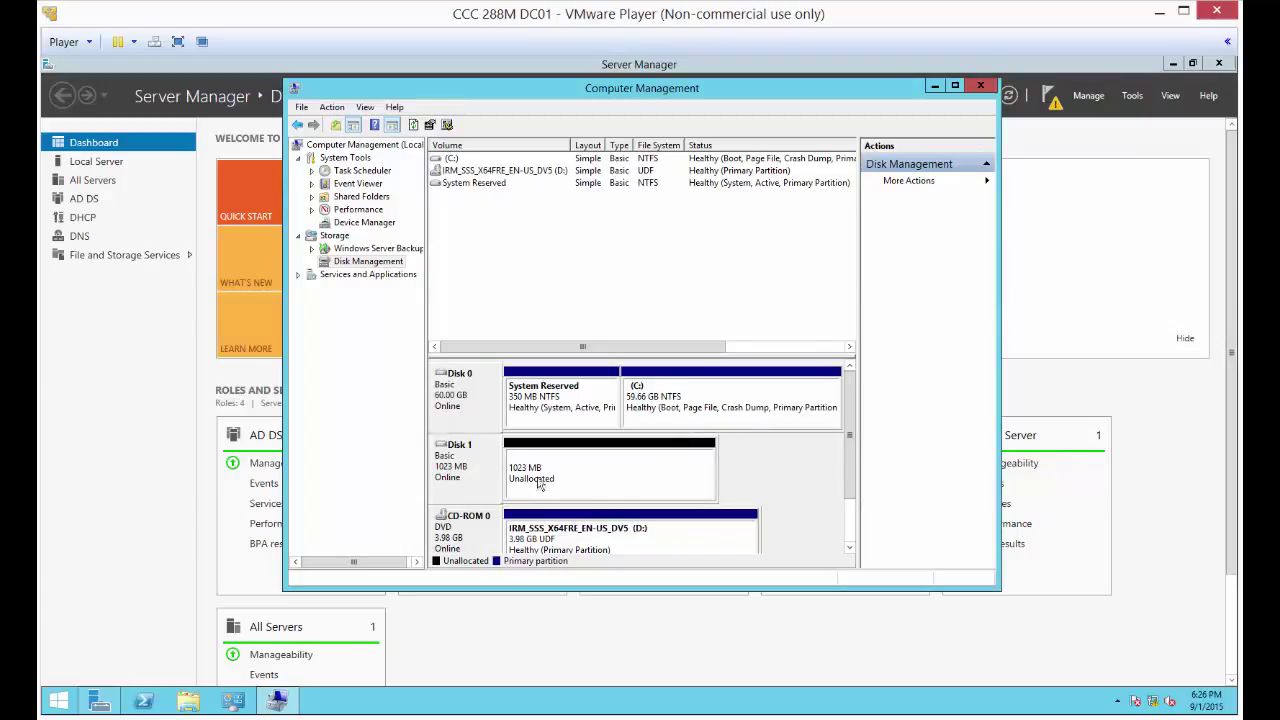
left_click(601, 476)
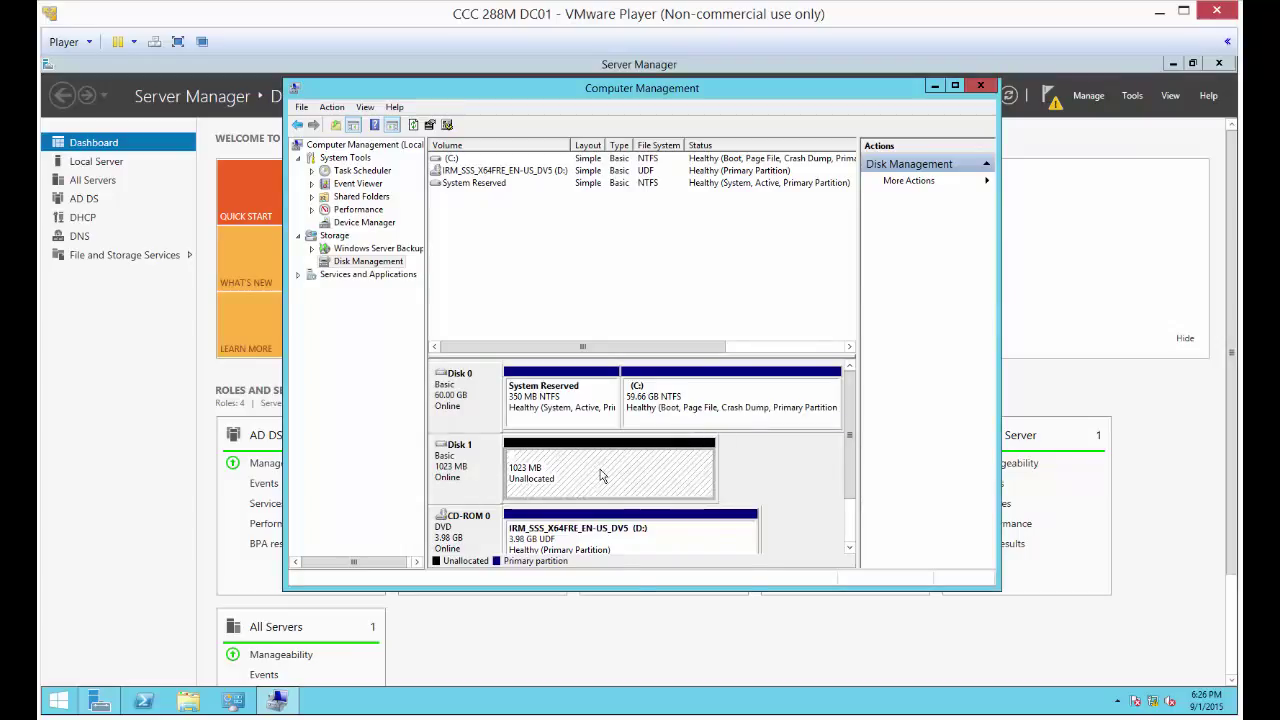
- Create a 1021 MB NTFS quick-formatted simple volume 'New Volume' on Disk 1 as drive E
right_click(601, 476)
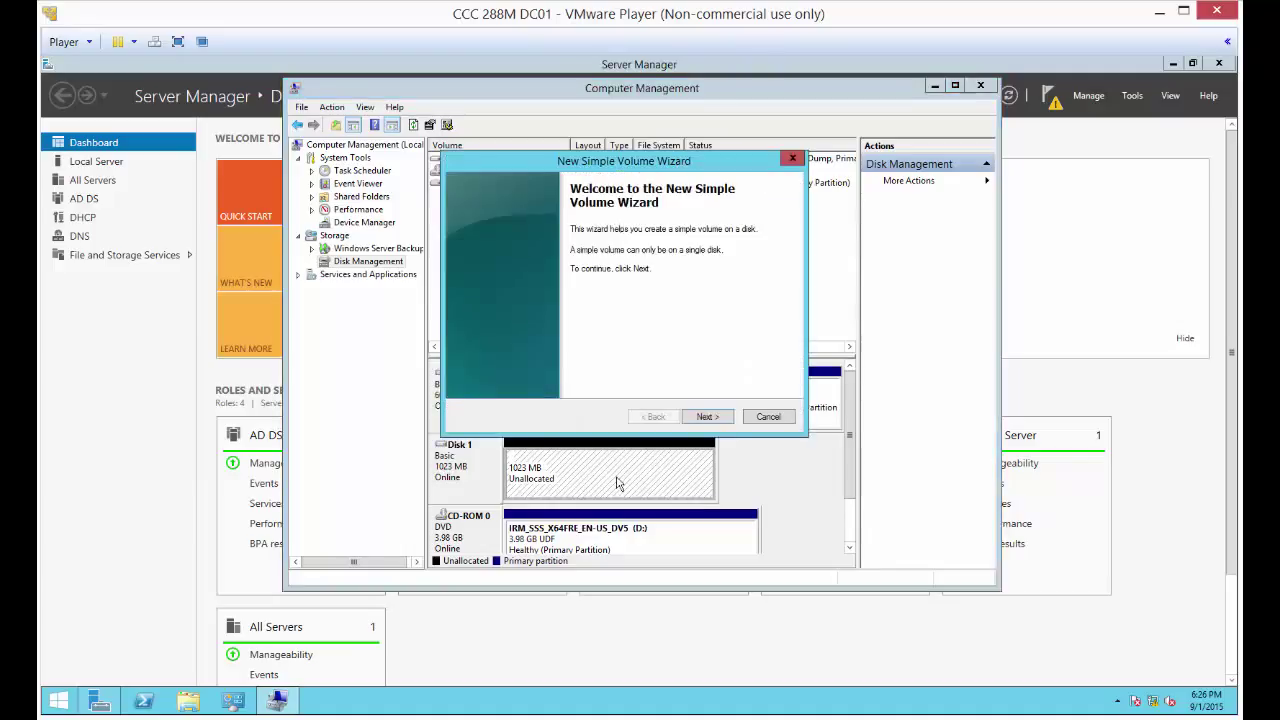
left_click(707, 417)
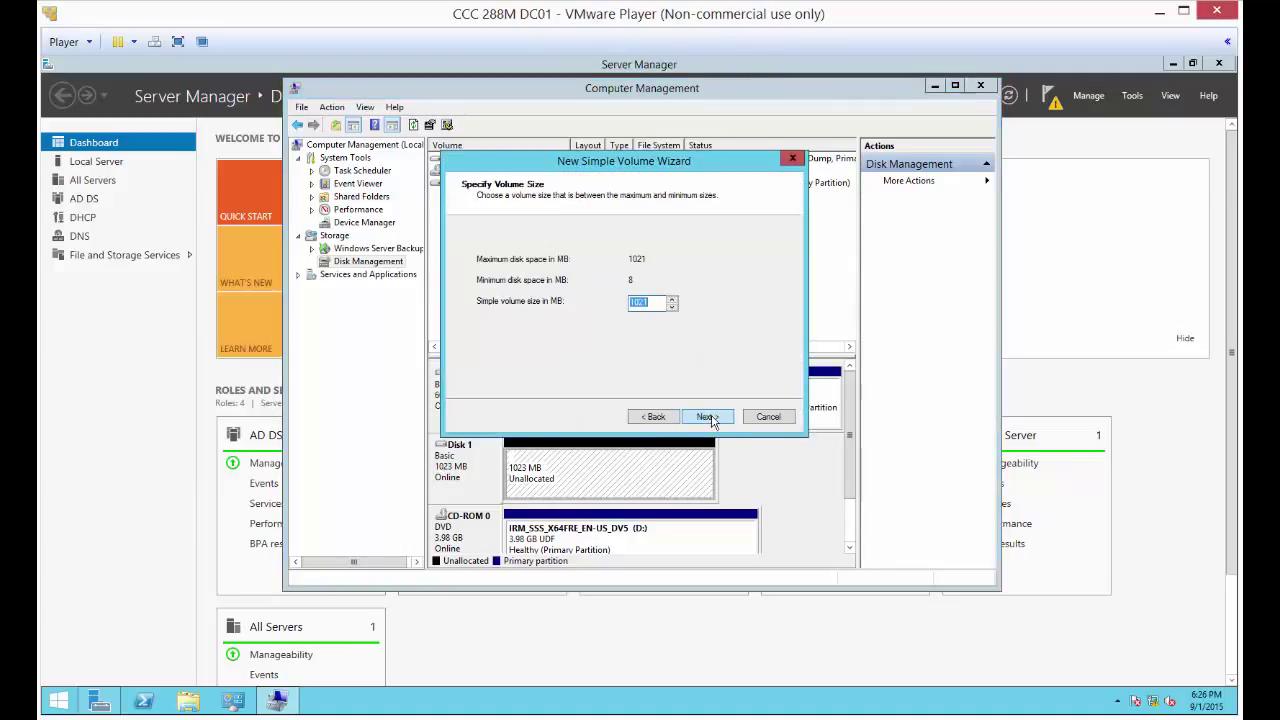
left_click(707, 417)
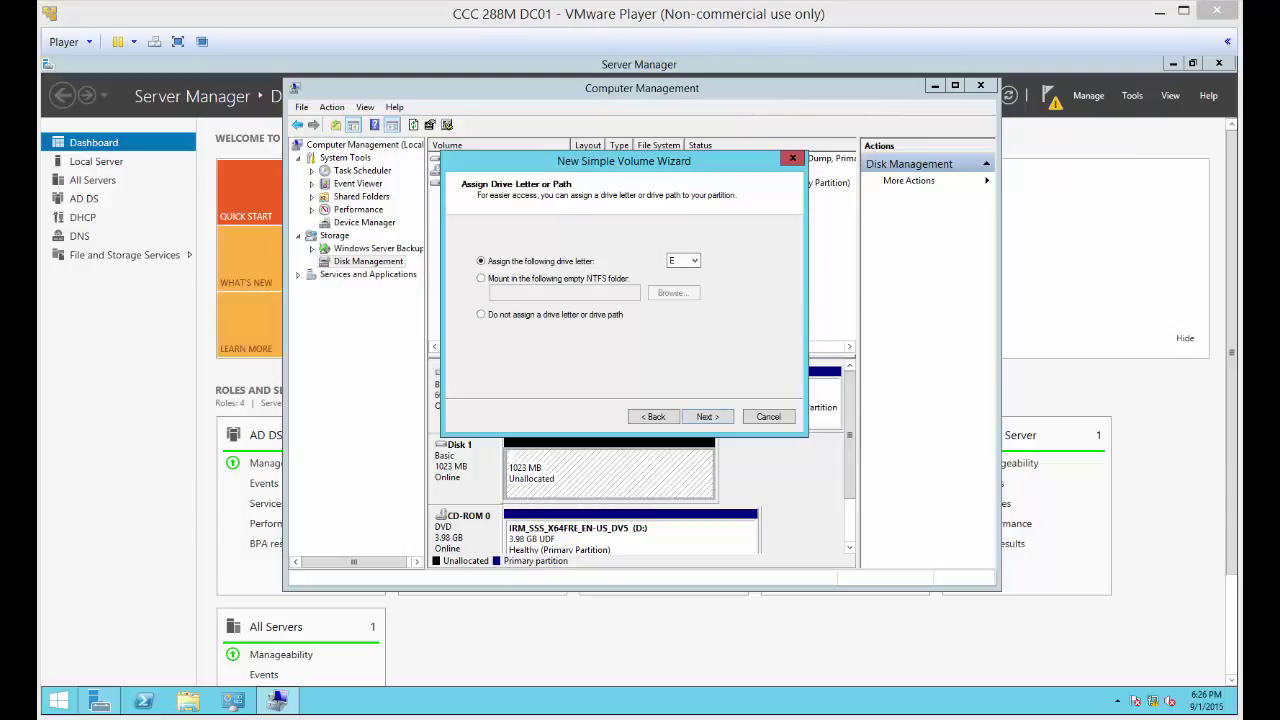
left_click(706, 417)
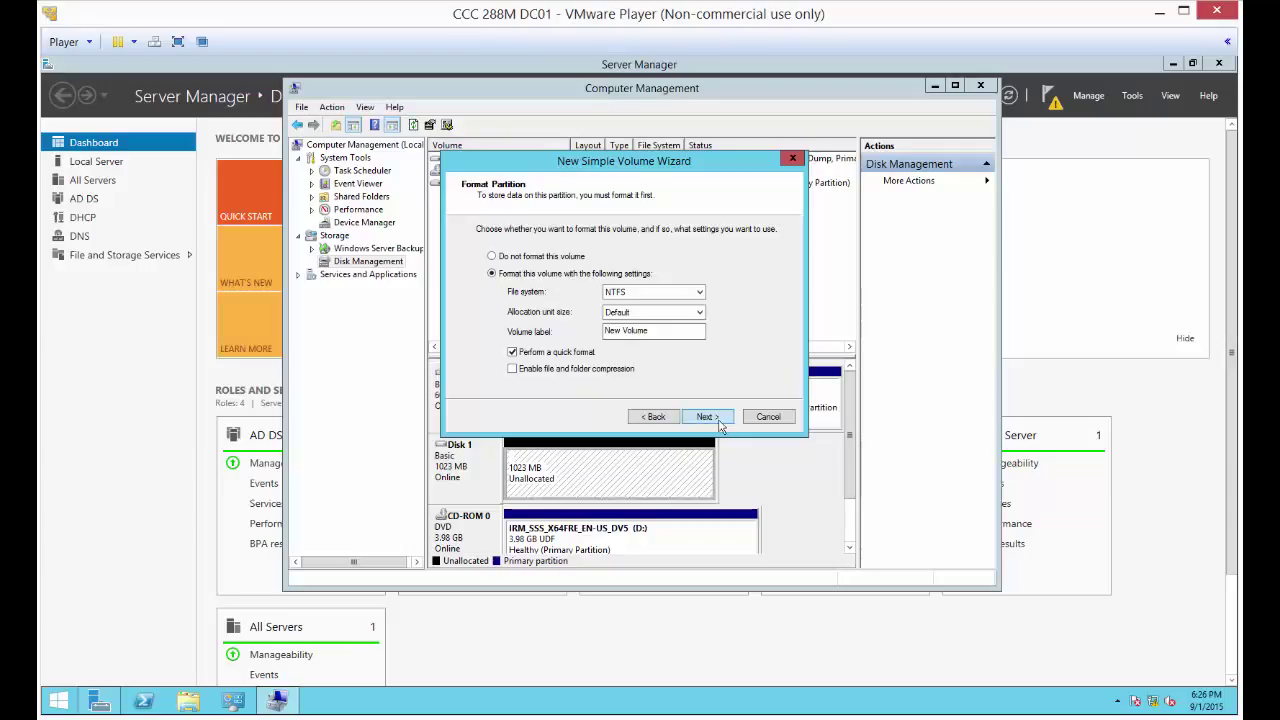
left_click(718, 419)
left_click(710, 418)
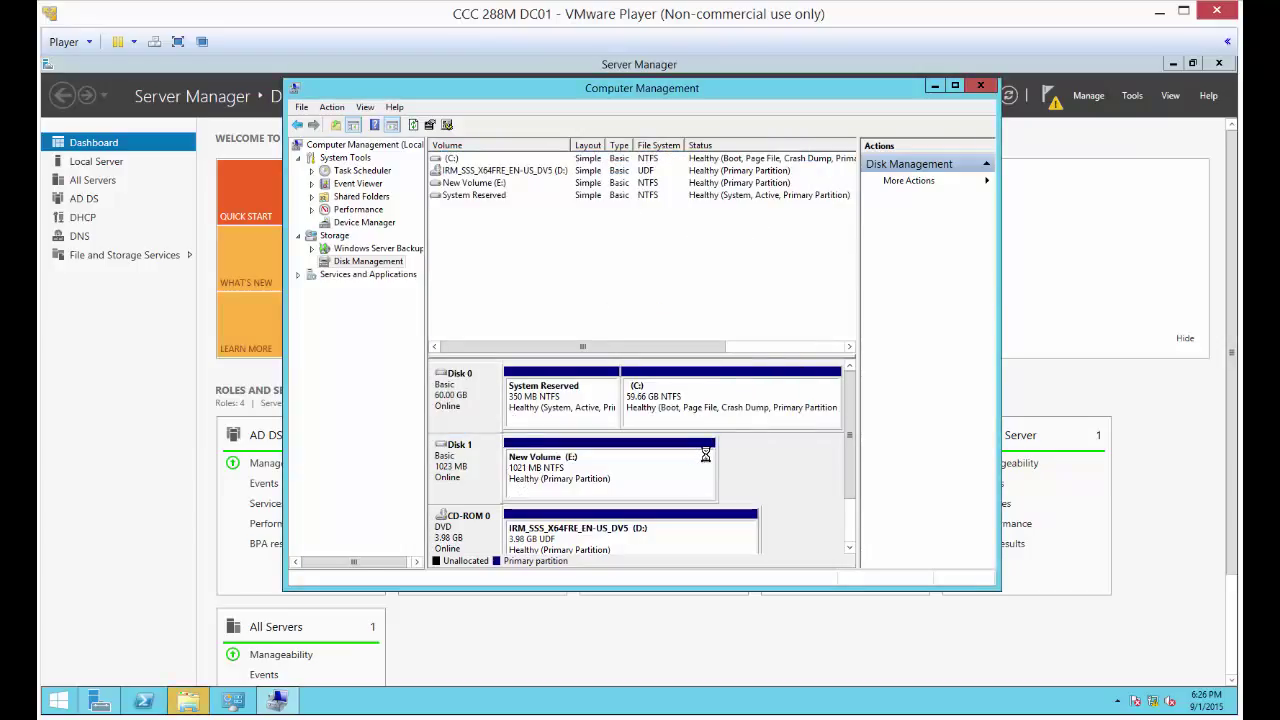
- Open New Volume (E:) and create a New Text Document test file in it
left_click(472, 184)
right_click(491, 187)
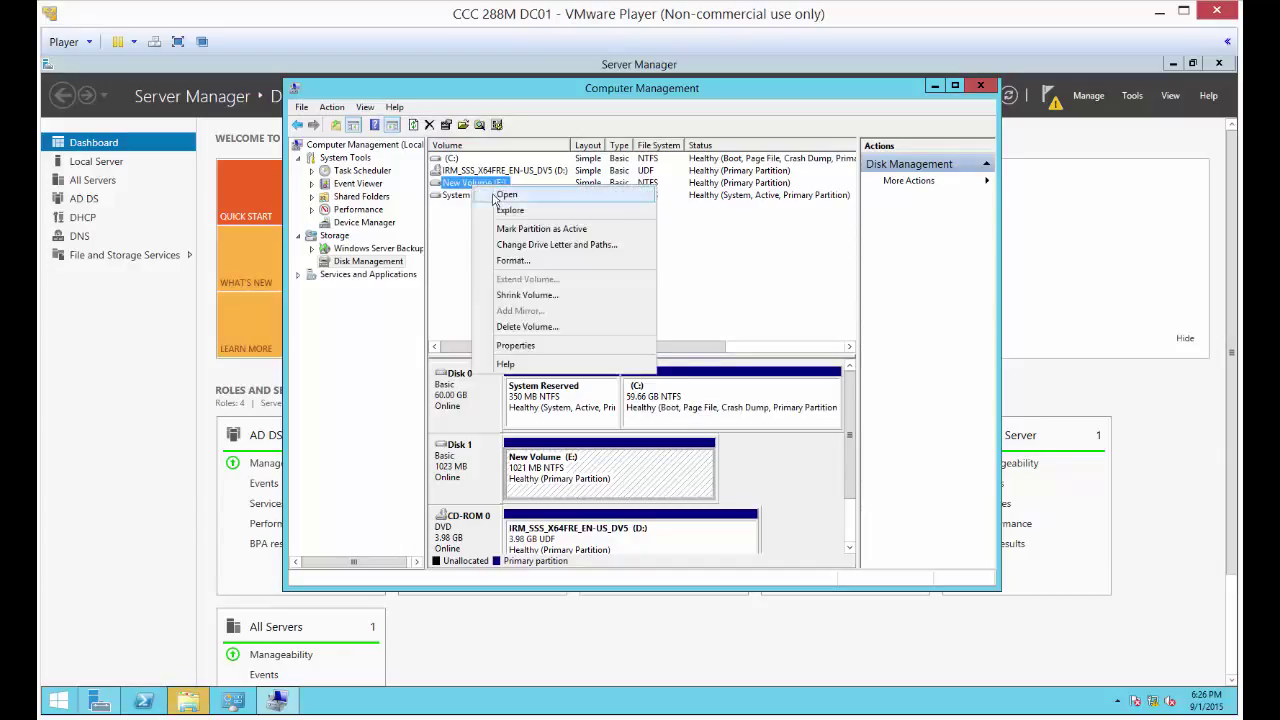
left_click(496, 196)
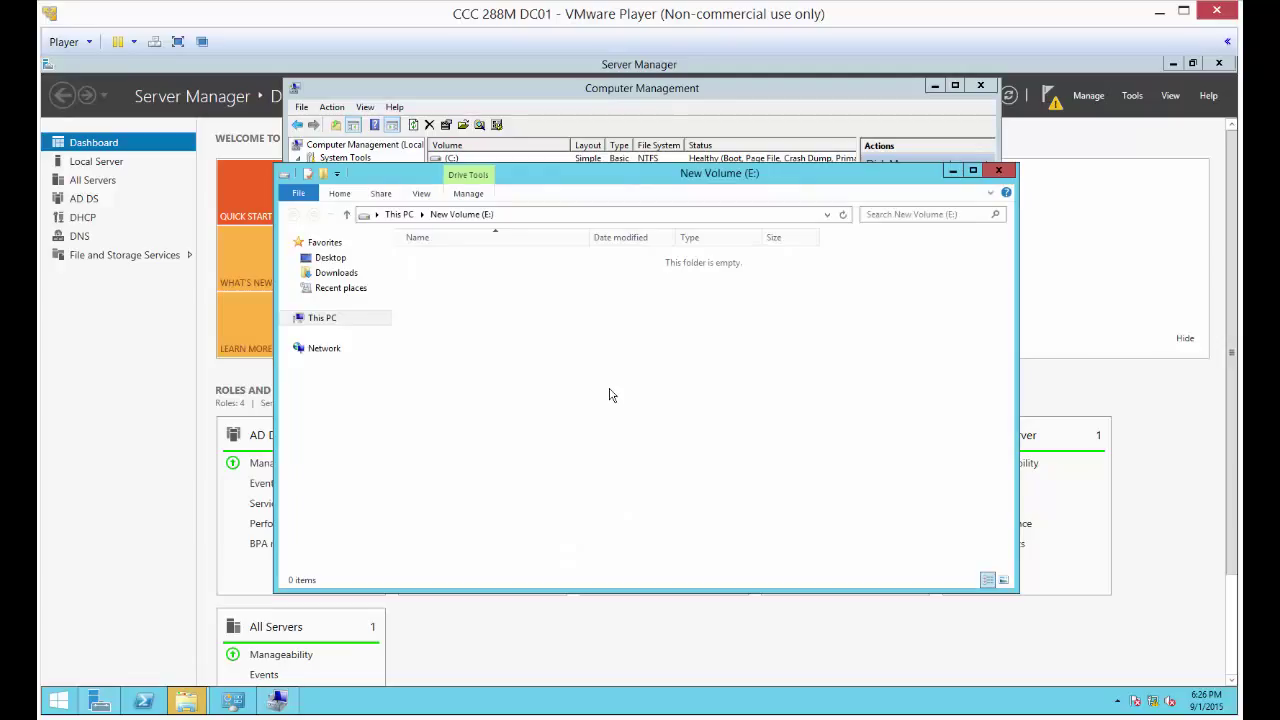
right_click(554, 331)
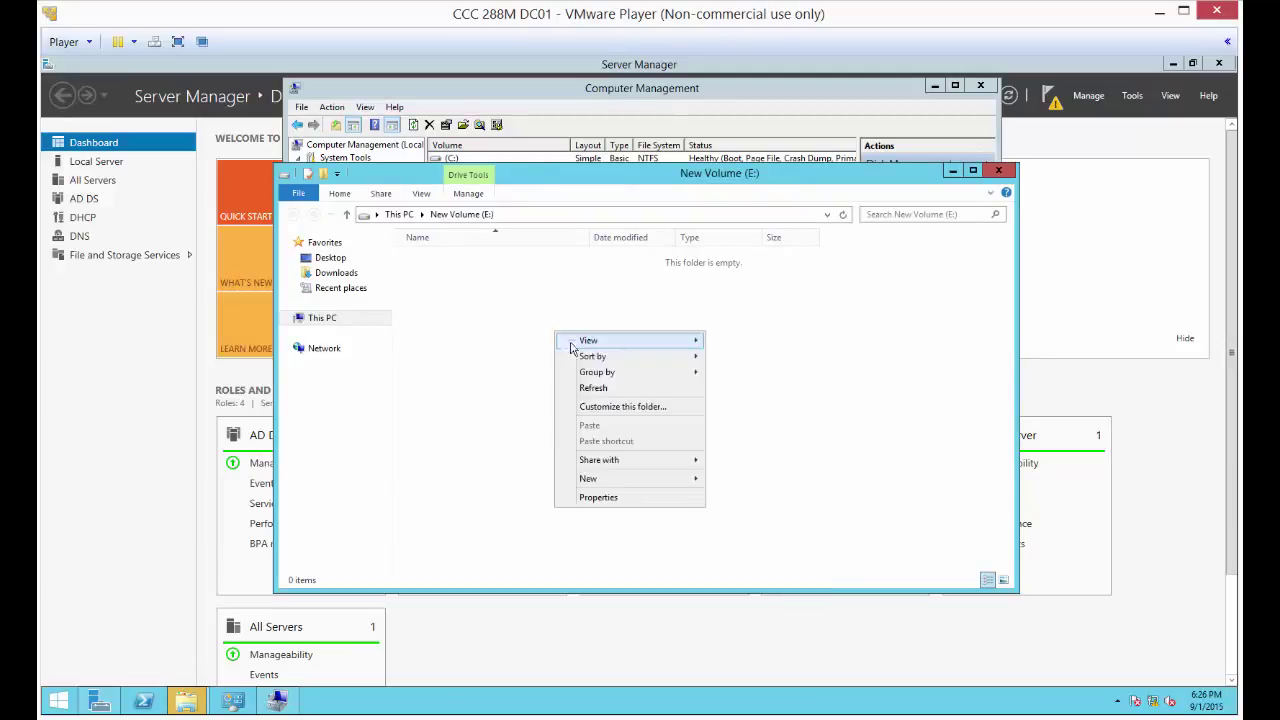
mouse_move(642, 483)
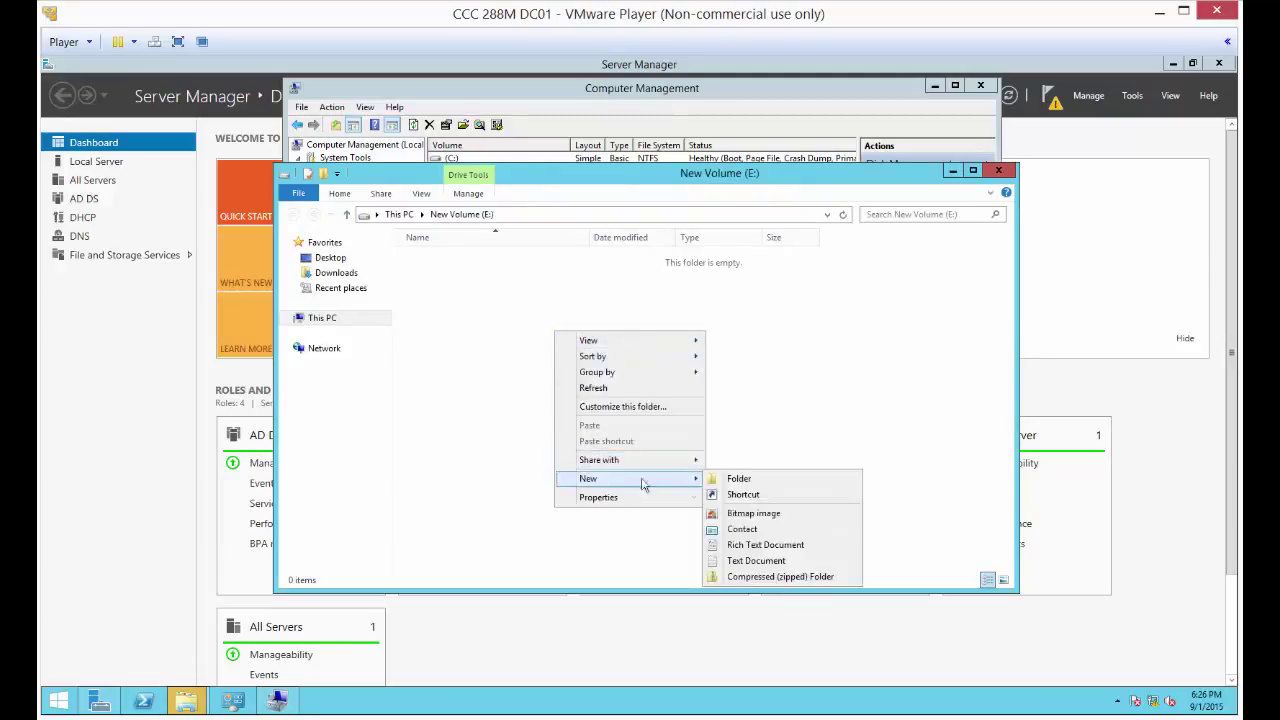
left_click(753, 563)
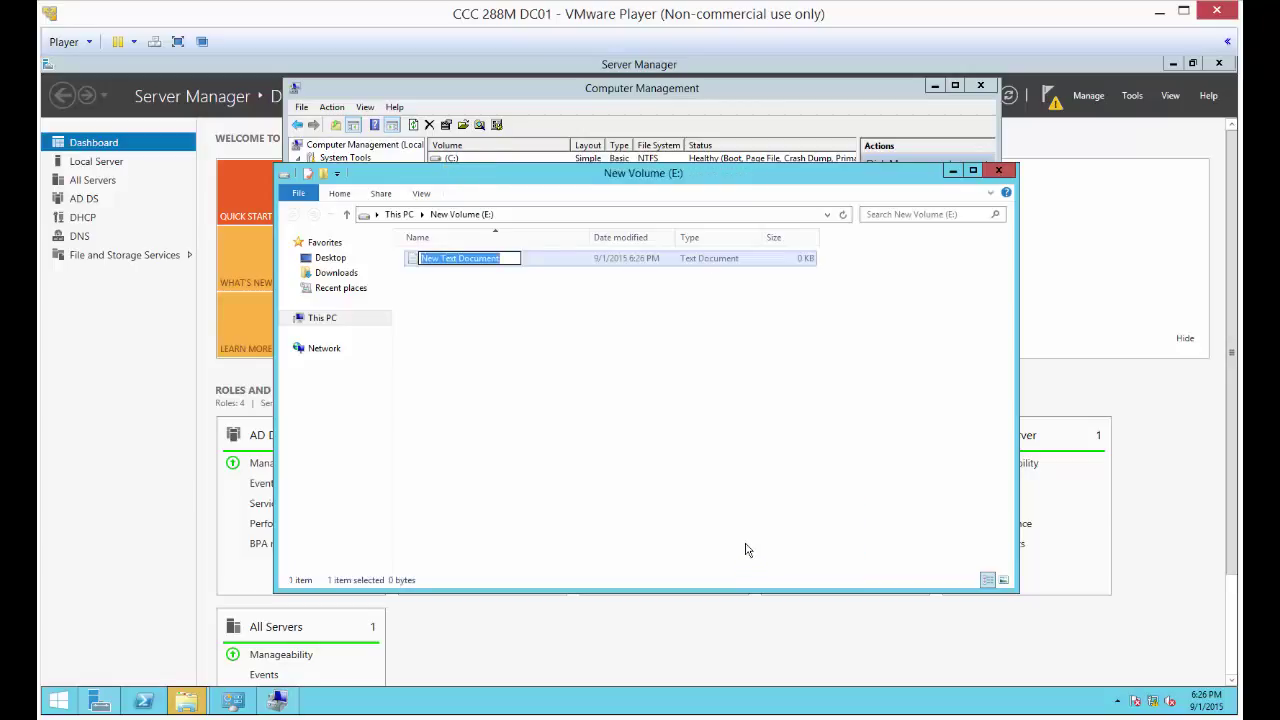